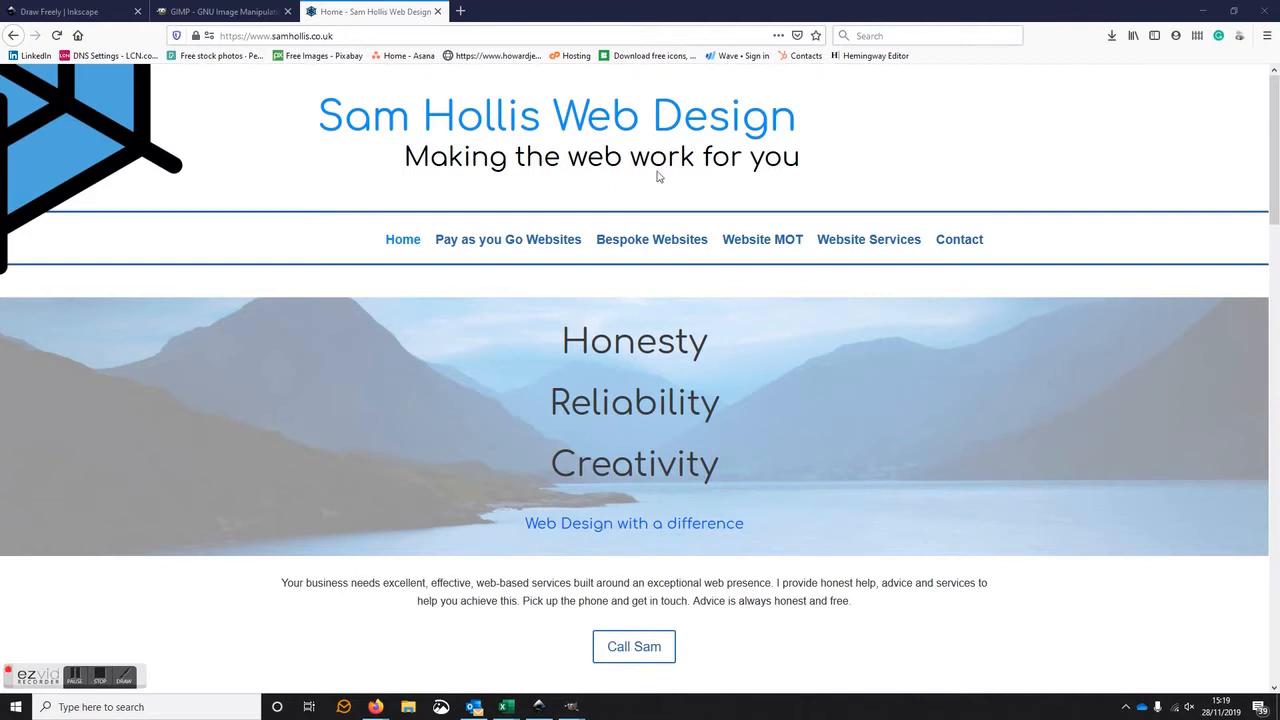
- Look over the Inkscape and GIMP home pages in the browser
click(68, 17)
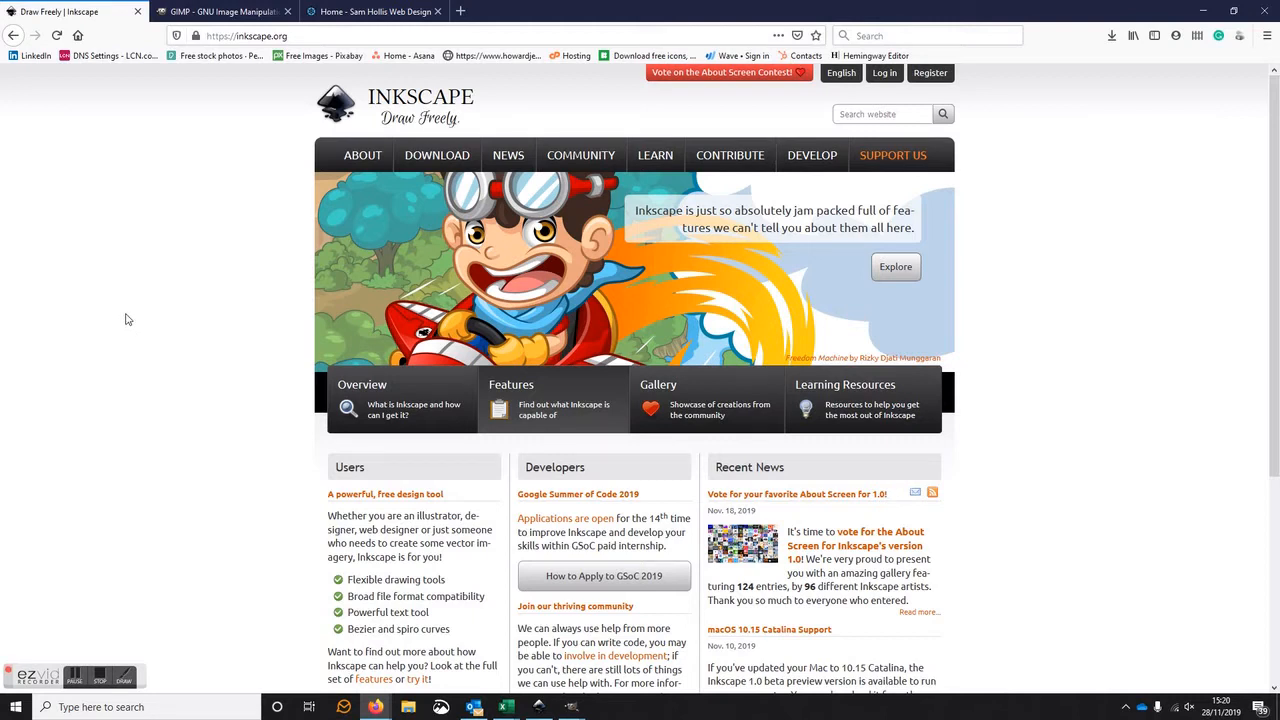
click(221, 15)
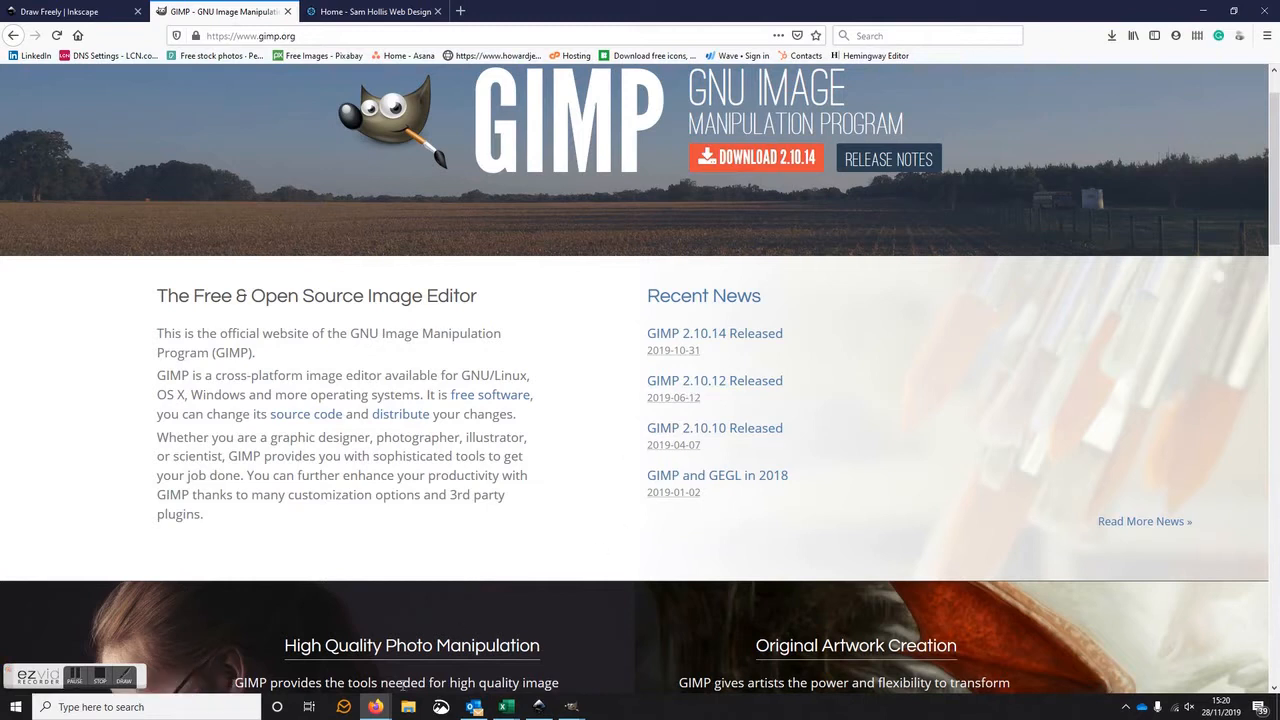
- Switch to GIMP, open cloud-71646.jpg and maximize its image window
mouse_move(575, 709)
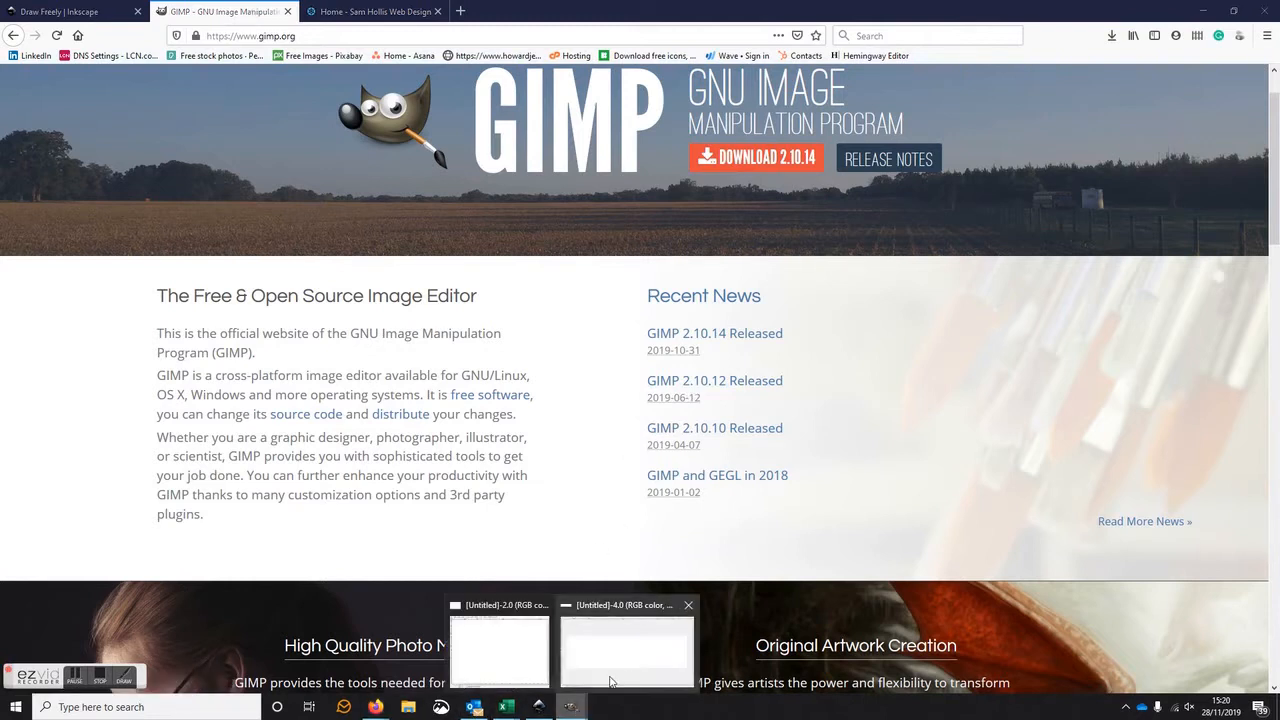
mouse_move(618, 673)
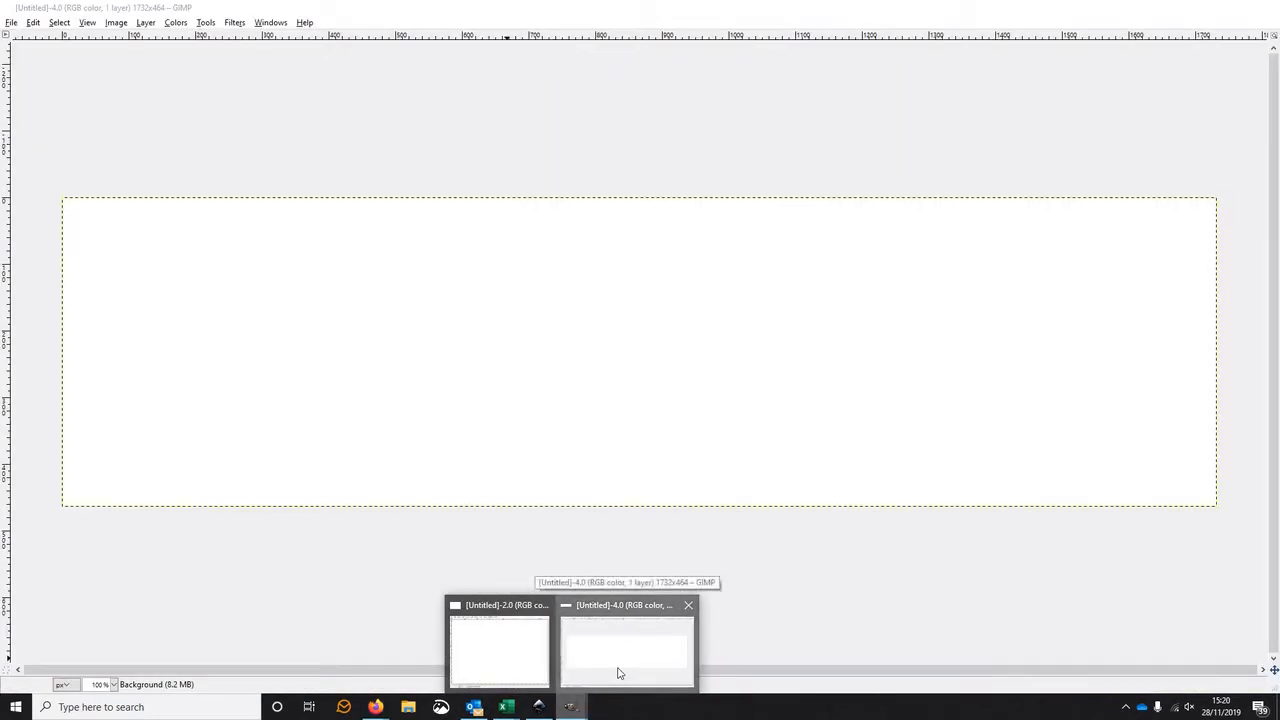
click(618, 673)
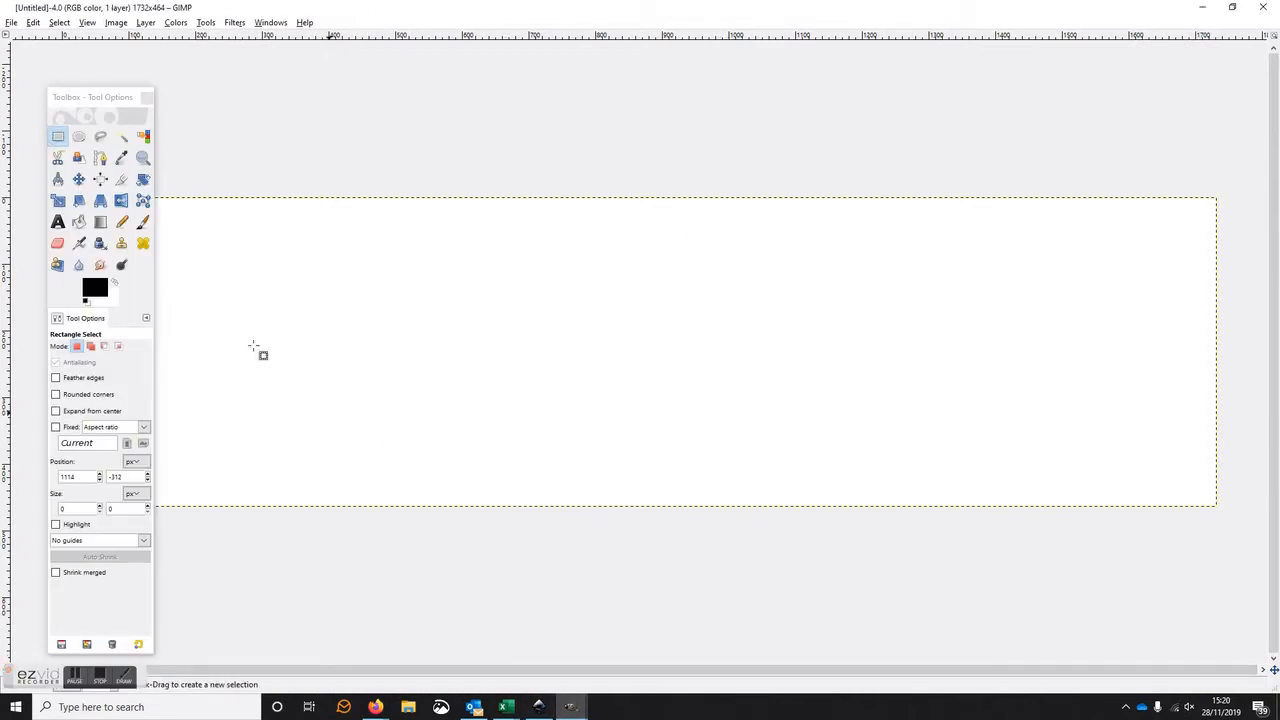
click(11, 23)
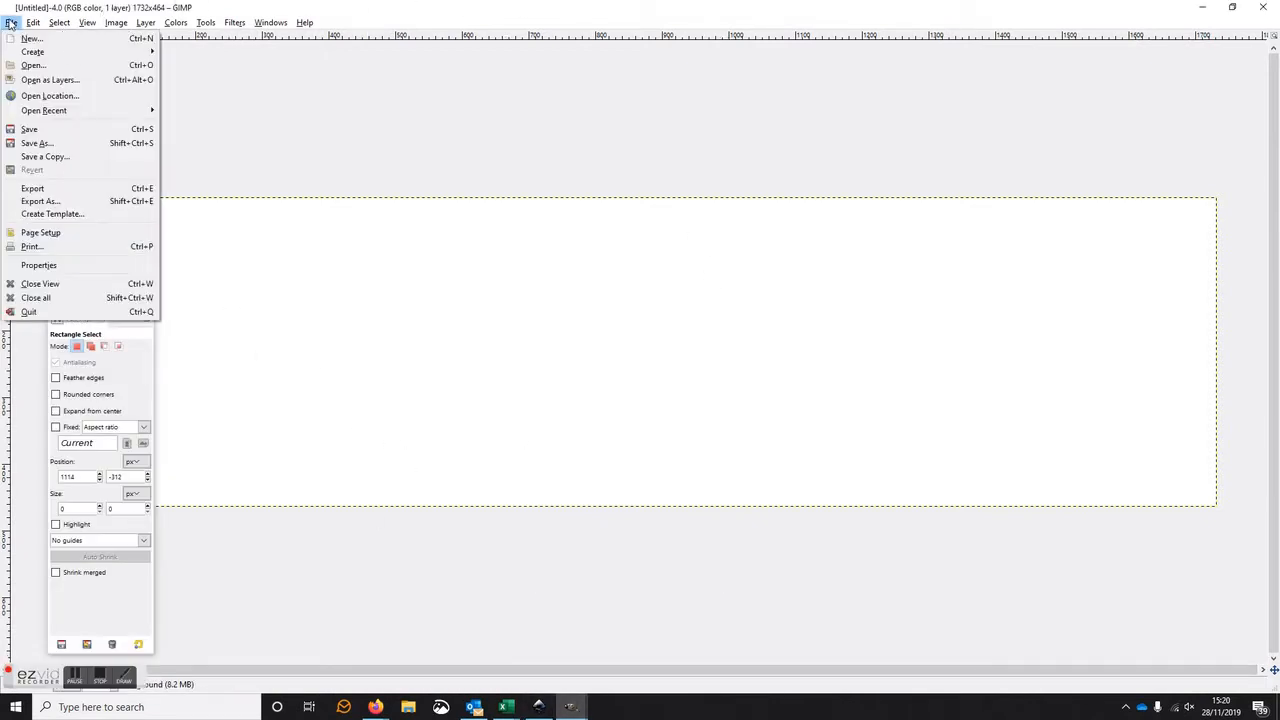
click(40, 65)
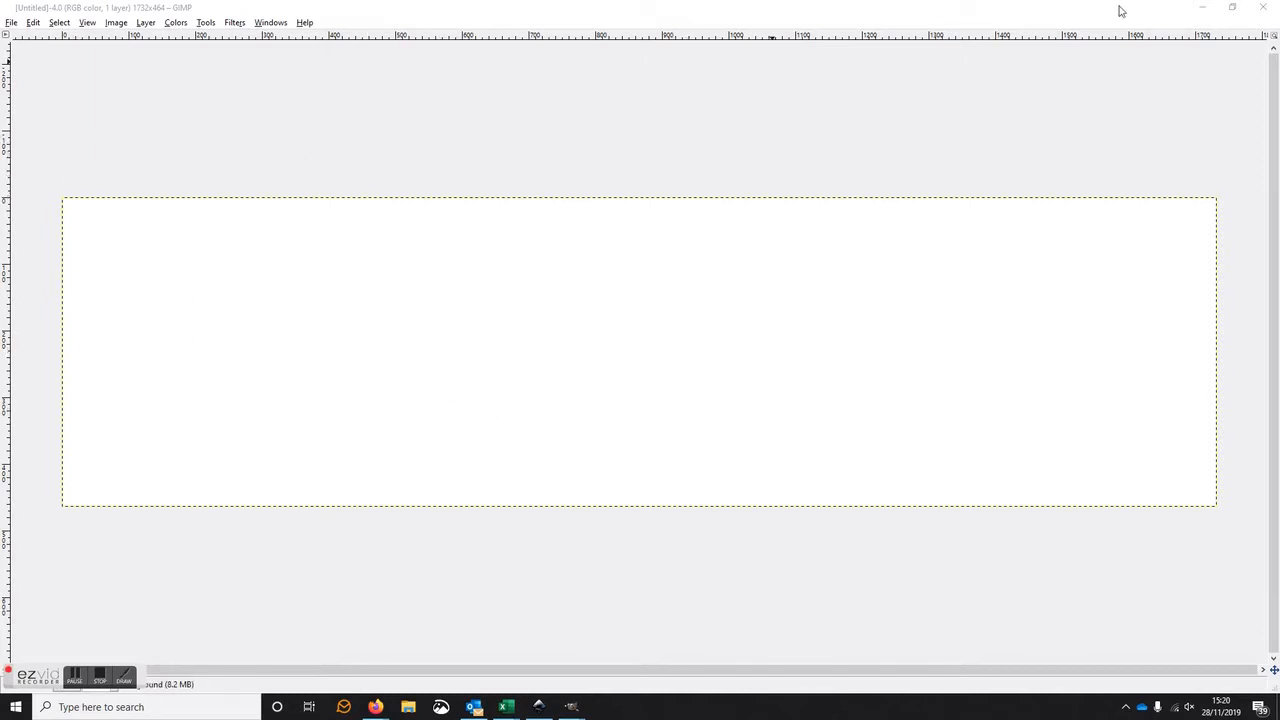
click(1231, 8)
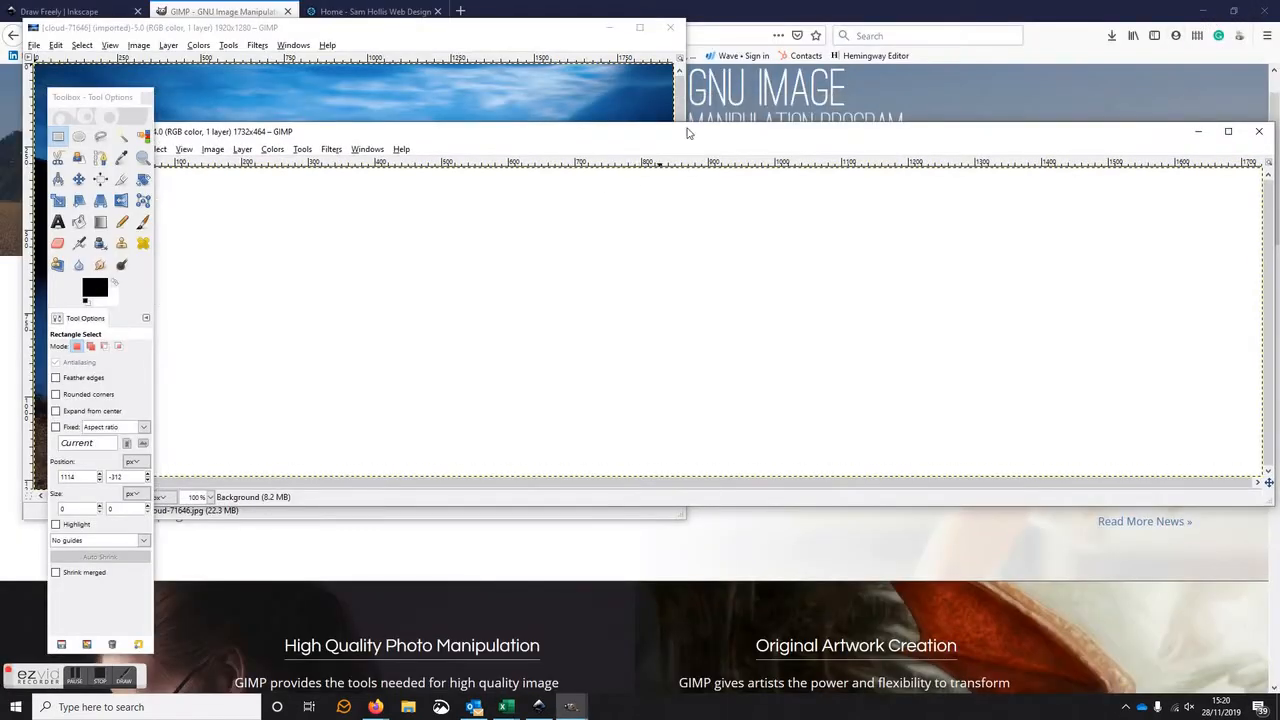
click(638, 32)
click(639, 28)
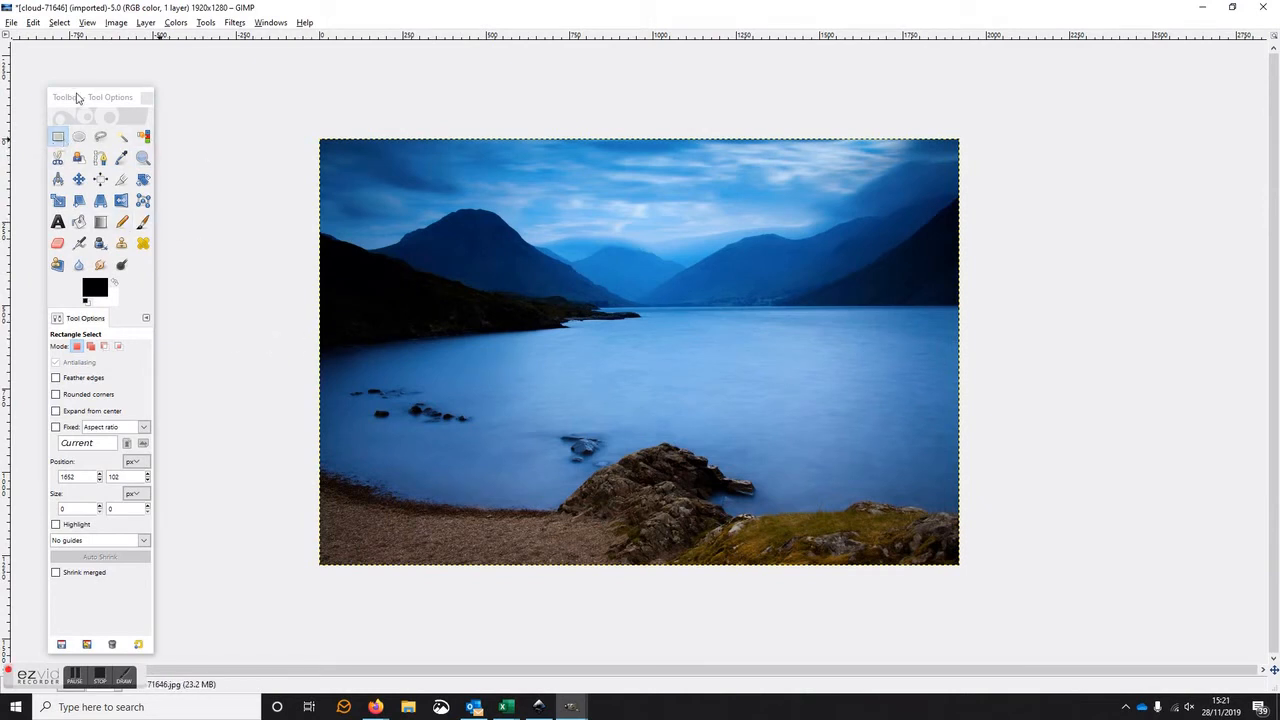
click(80, 97)
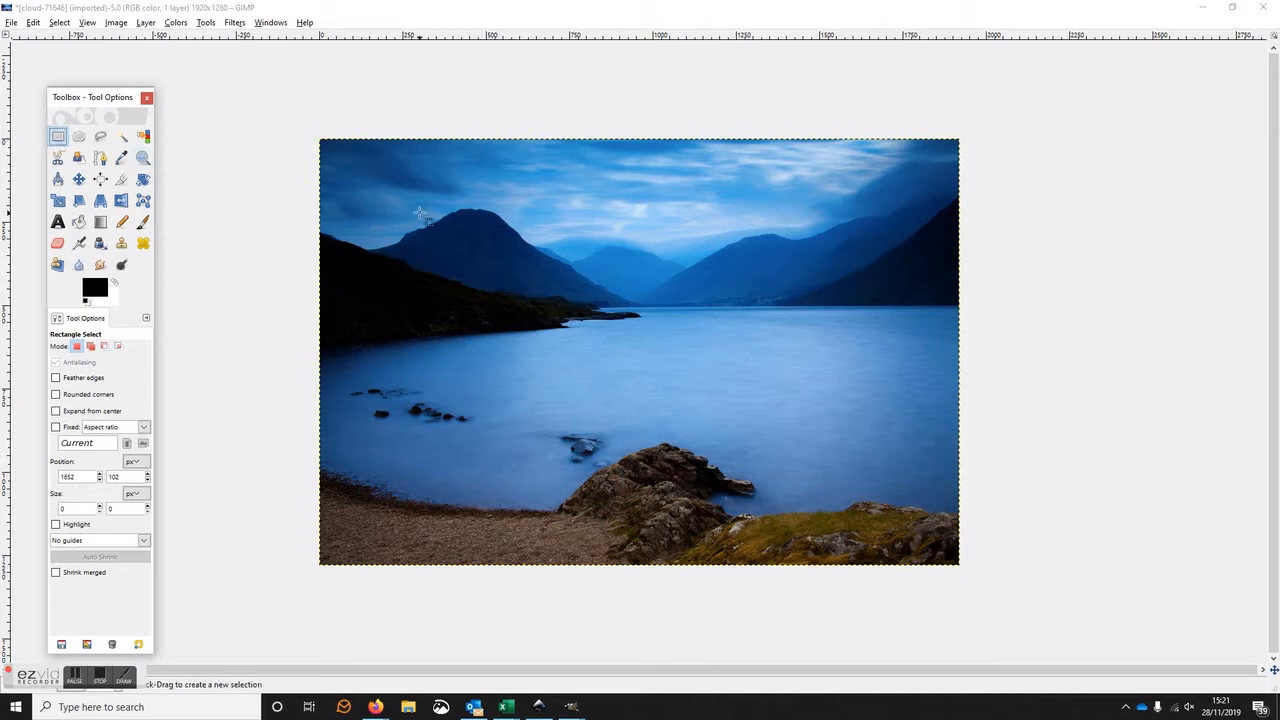
drag(341, 190, 581, 199)
drag(747, 270, 918, 333)
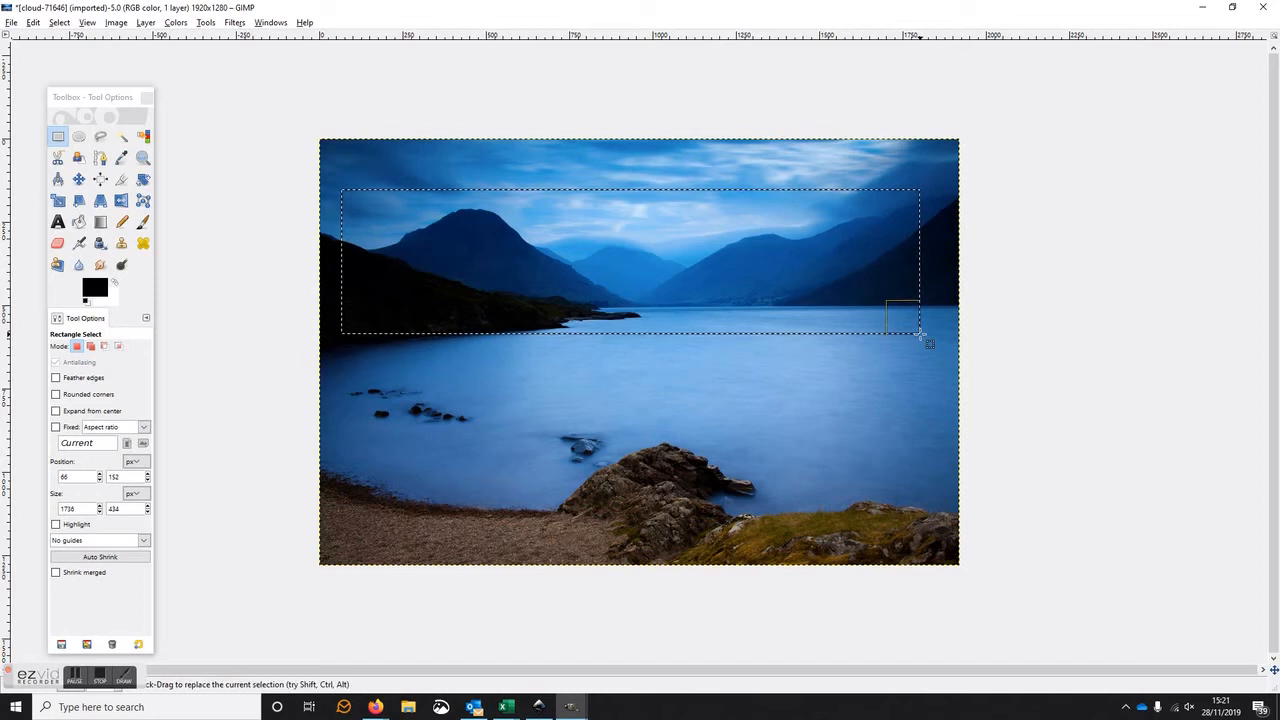
drag(921, 199, 928, 186)
click(851, 216)
- Crop the photo to a rectangular selection of about 1610 × 482 px spanning the mountains and the lake's far shore
drag(414, 187, 884, 320)
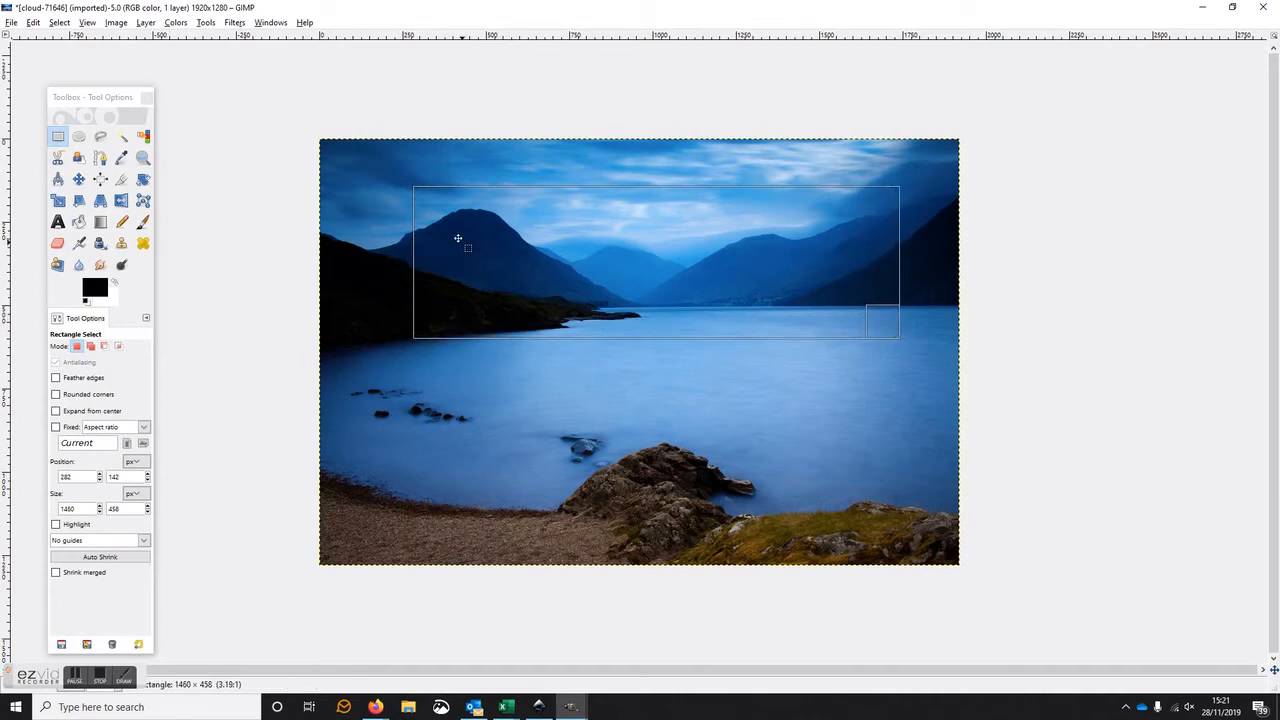
drag(428, 313, 377, 321)
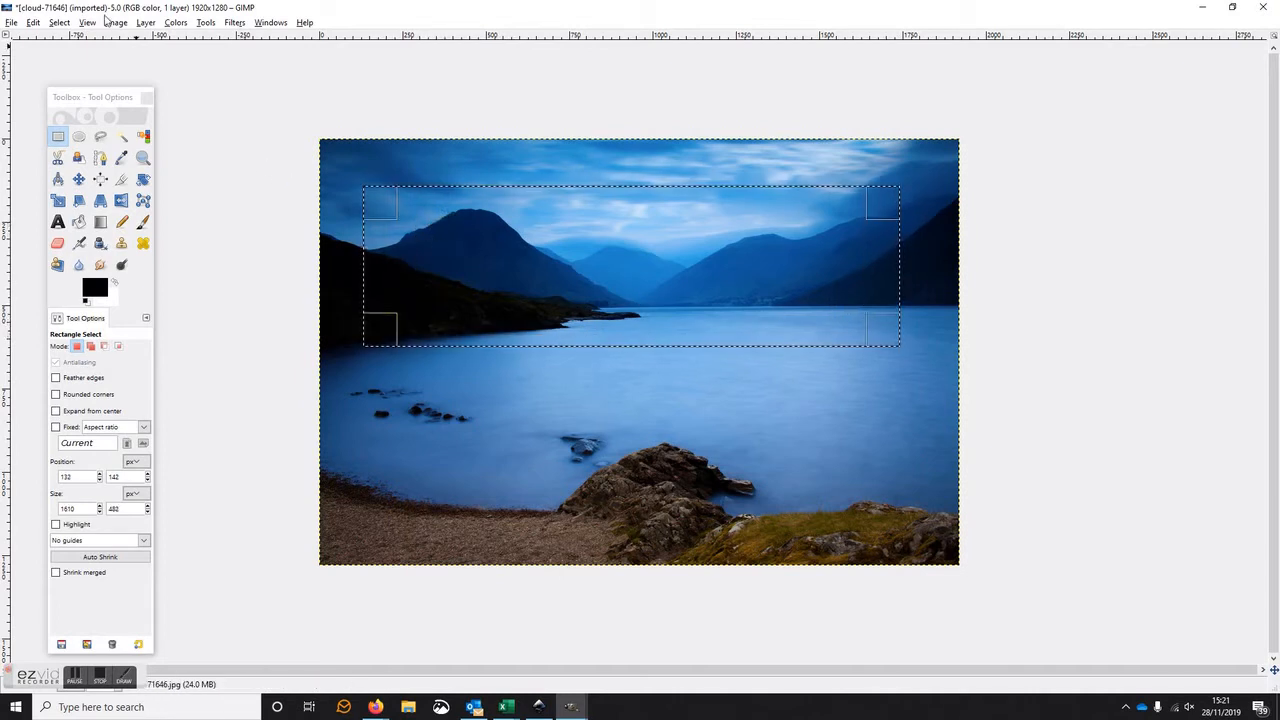
click(116, 22)
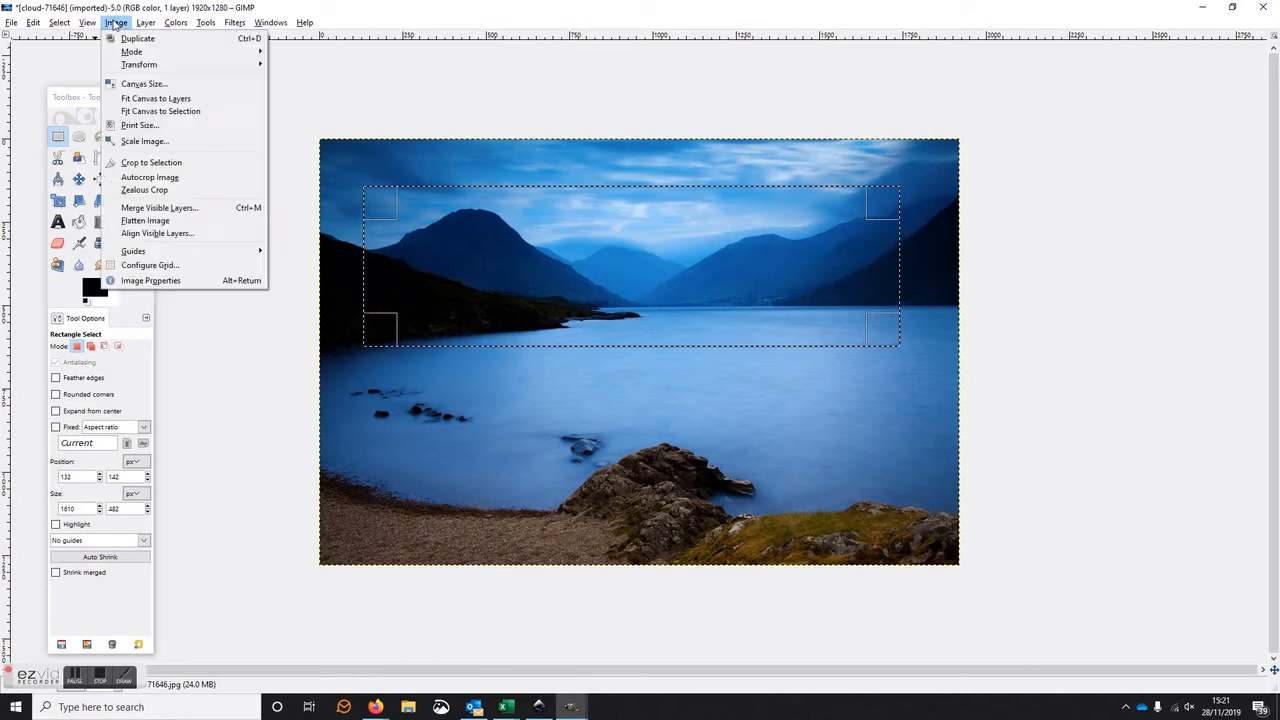
click(185, 174)
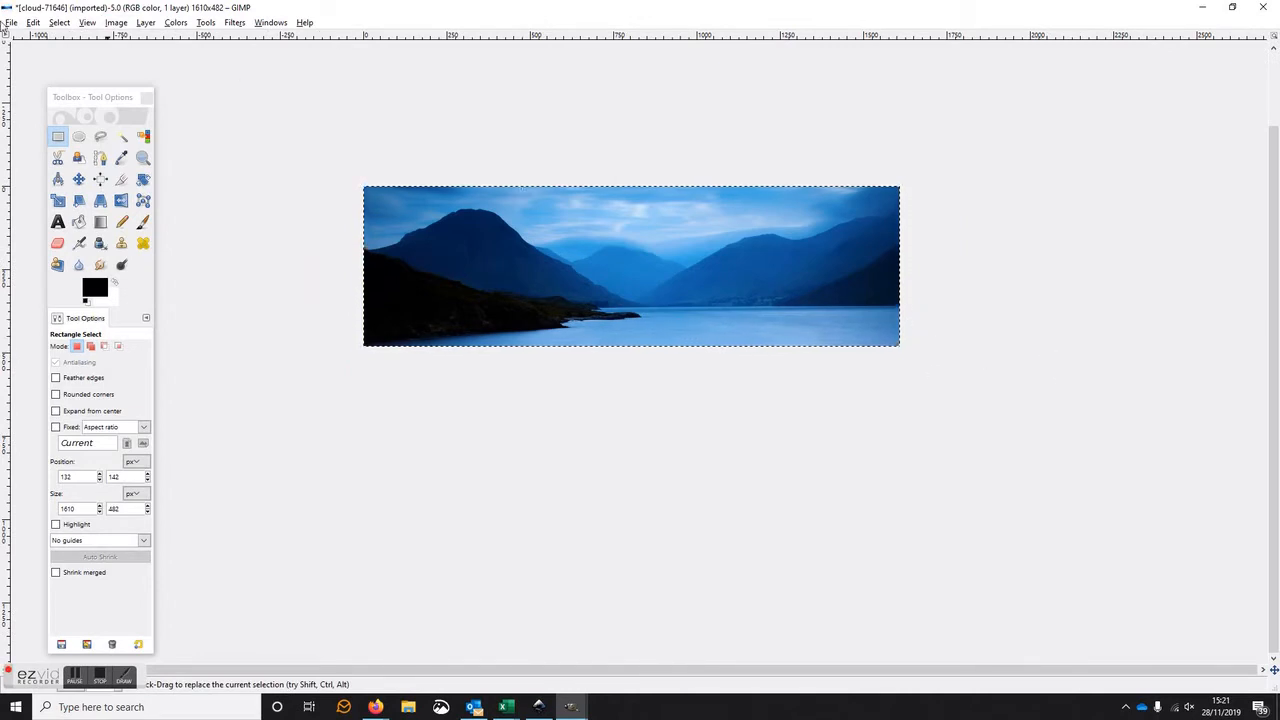
- Undo the crop and clear the rectangular selection
click(12, 24)
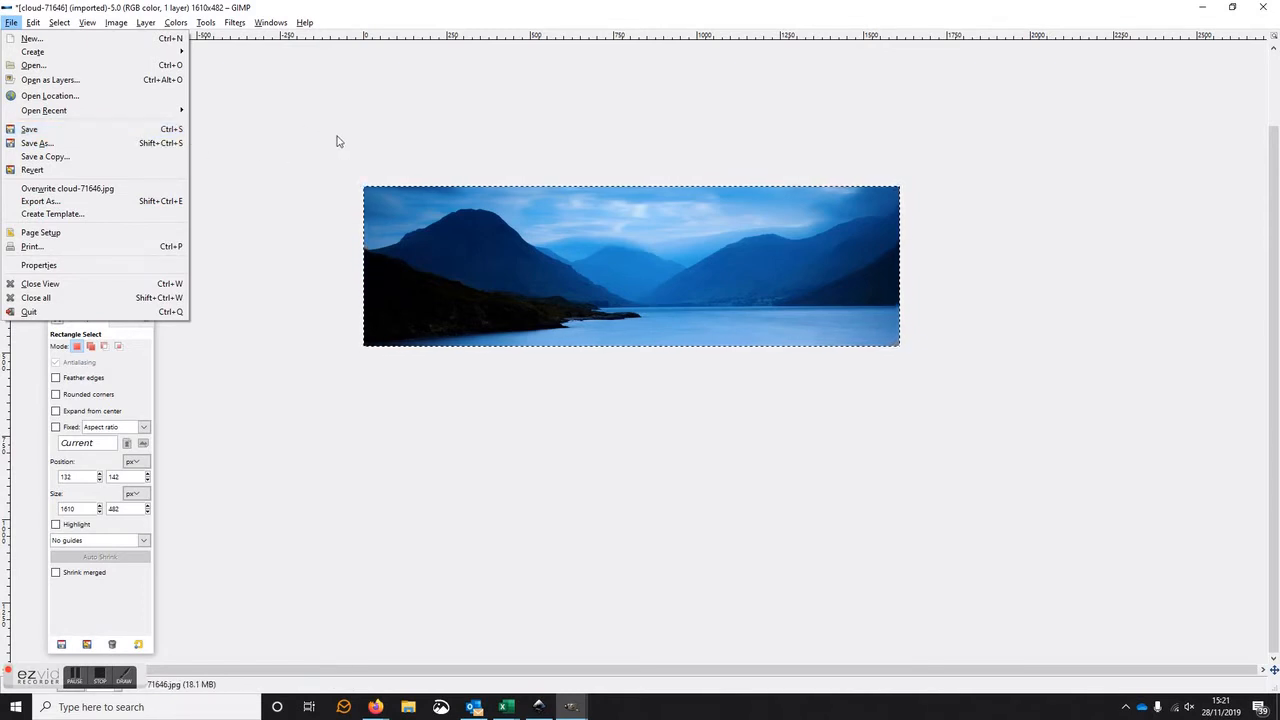
click(304, 163)
key(ctrl+z)
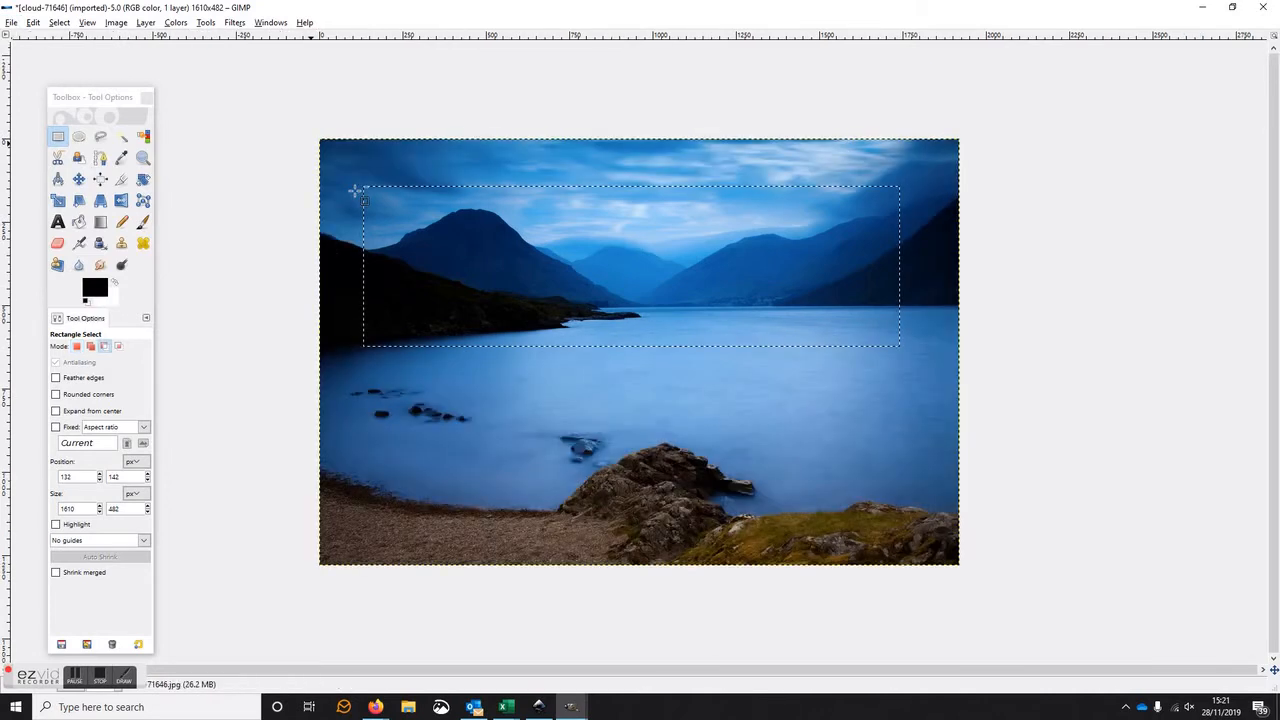
click(328, 277)
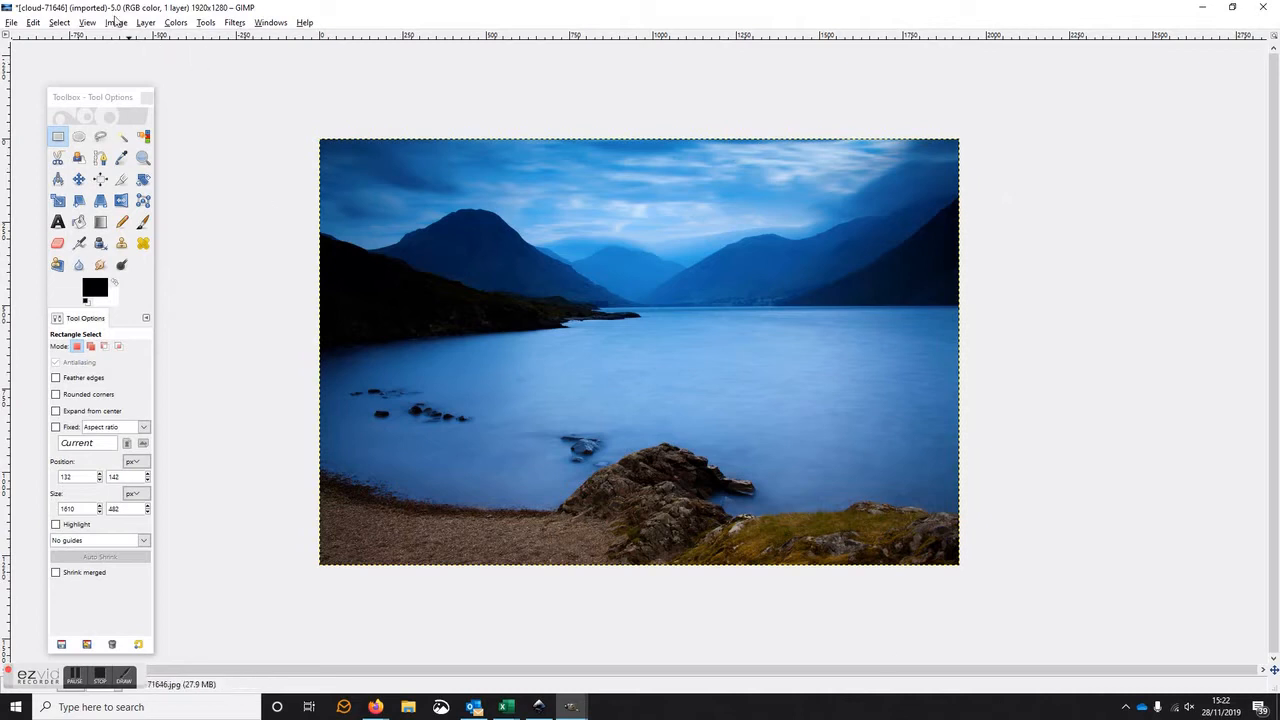
- Scale the whole image proportionally to a height of 788 px, with the width linked at 1182 px
click(116, 22)
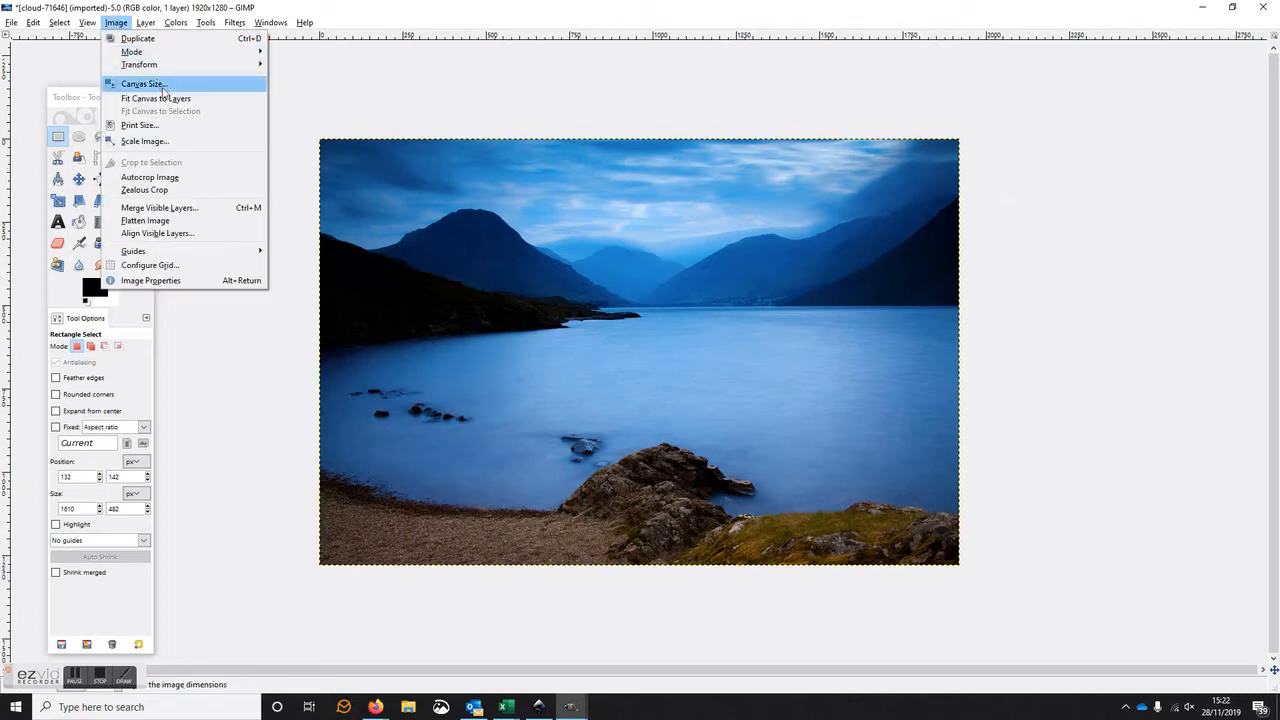
click(92, 261)
click(116, 22)
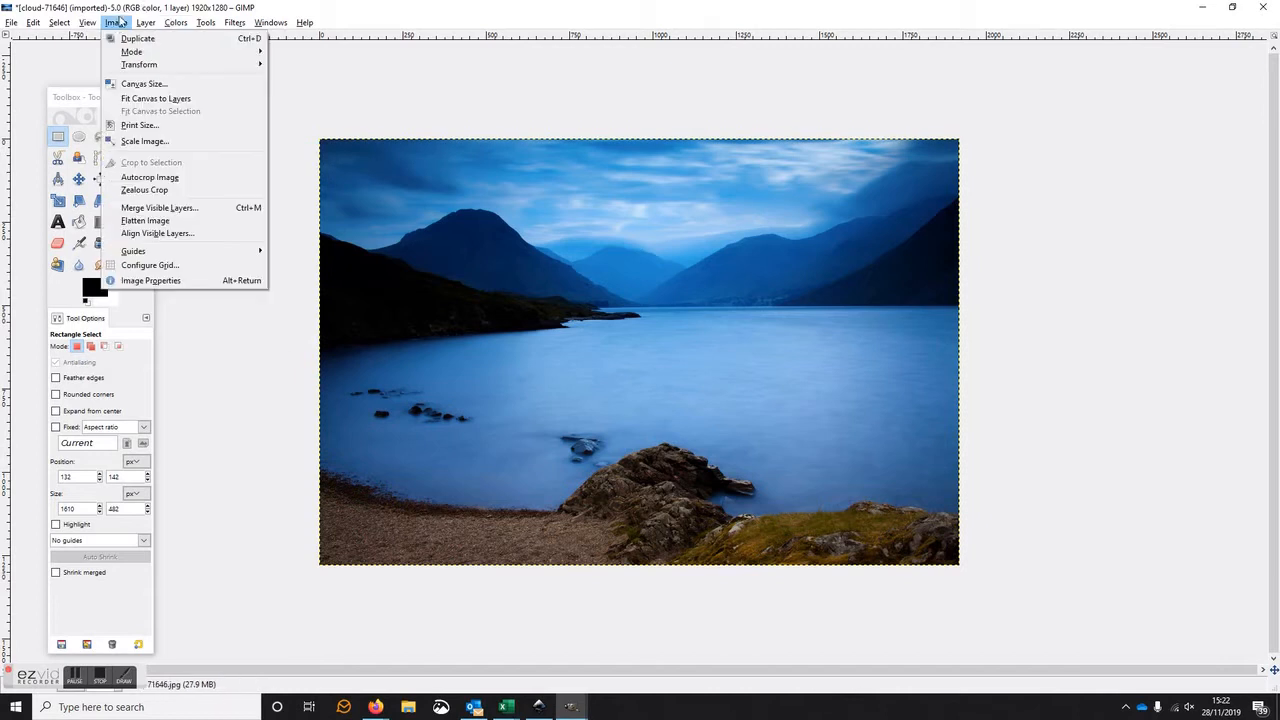
click(190, 142)
click(606, 325)
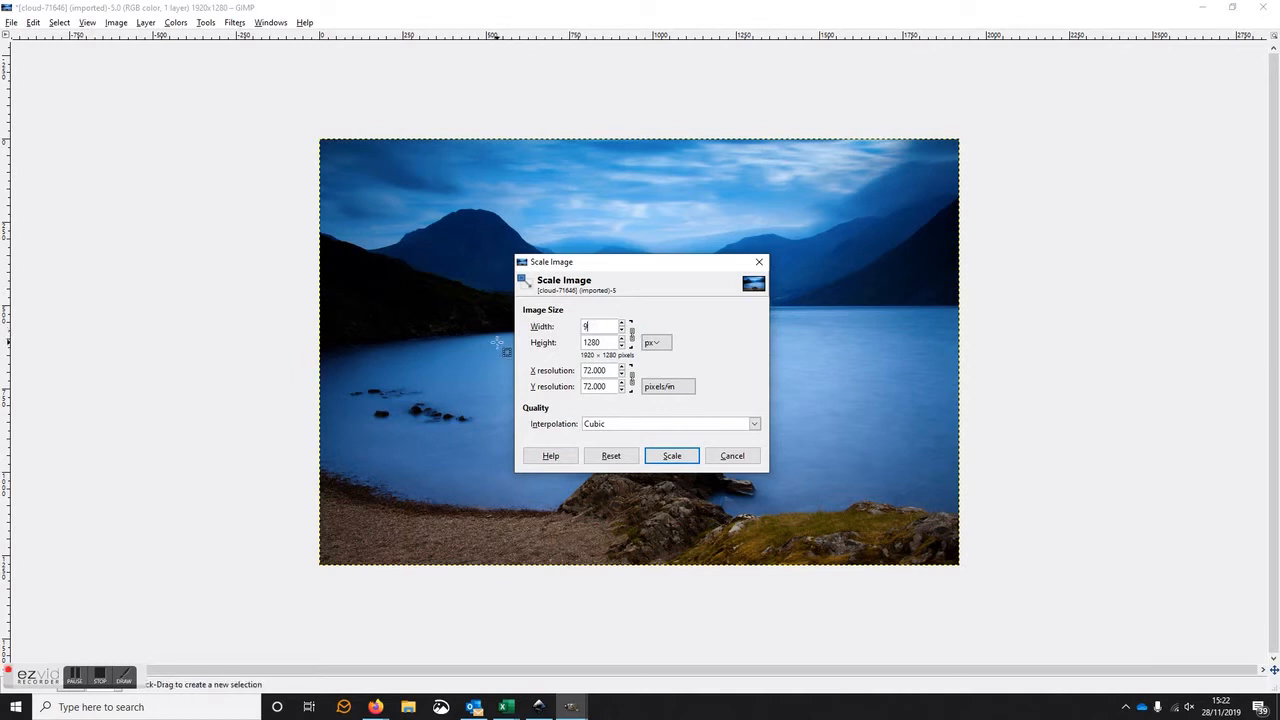
text(0)
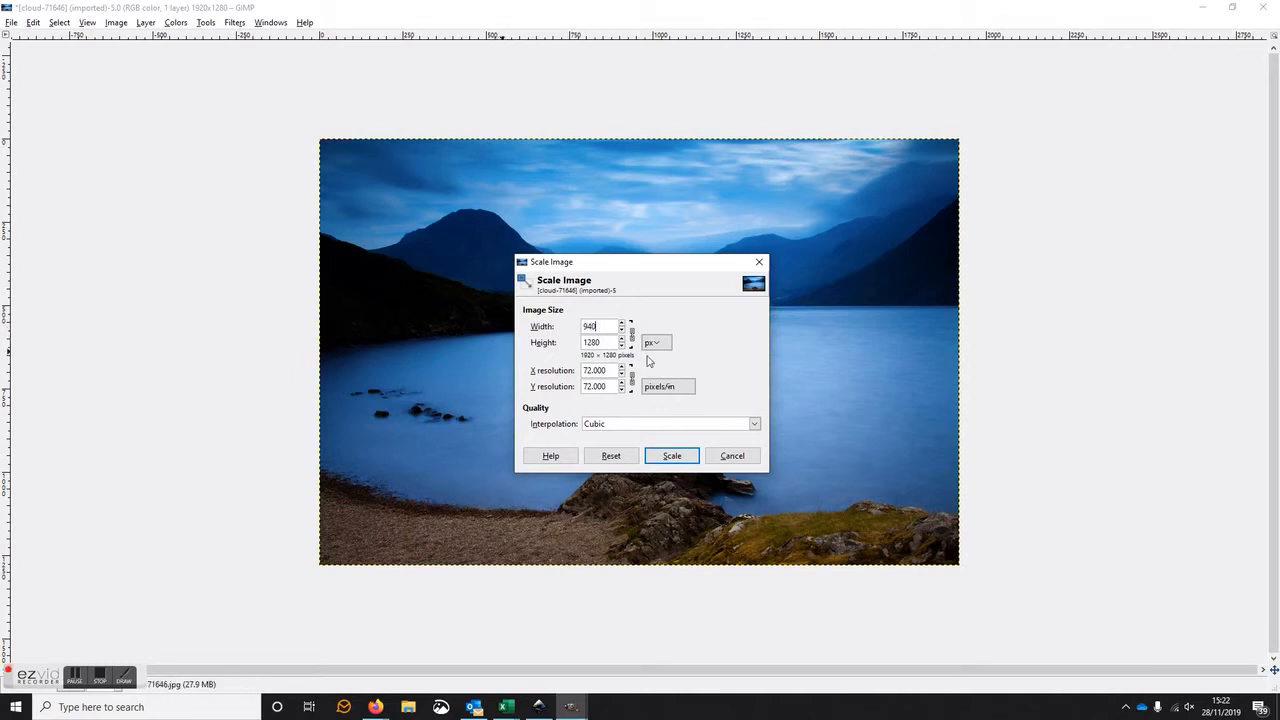
click(591, 342)
drag(613, 347, 554, 344)
text(788)
click(597, 371)
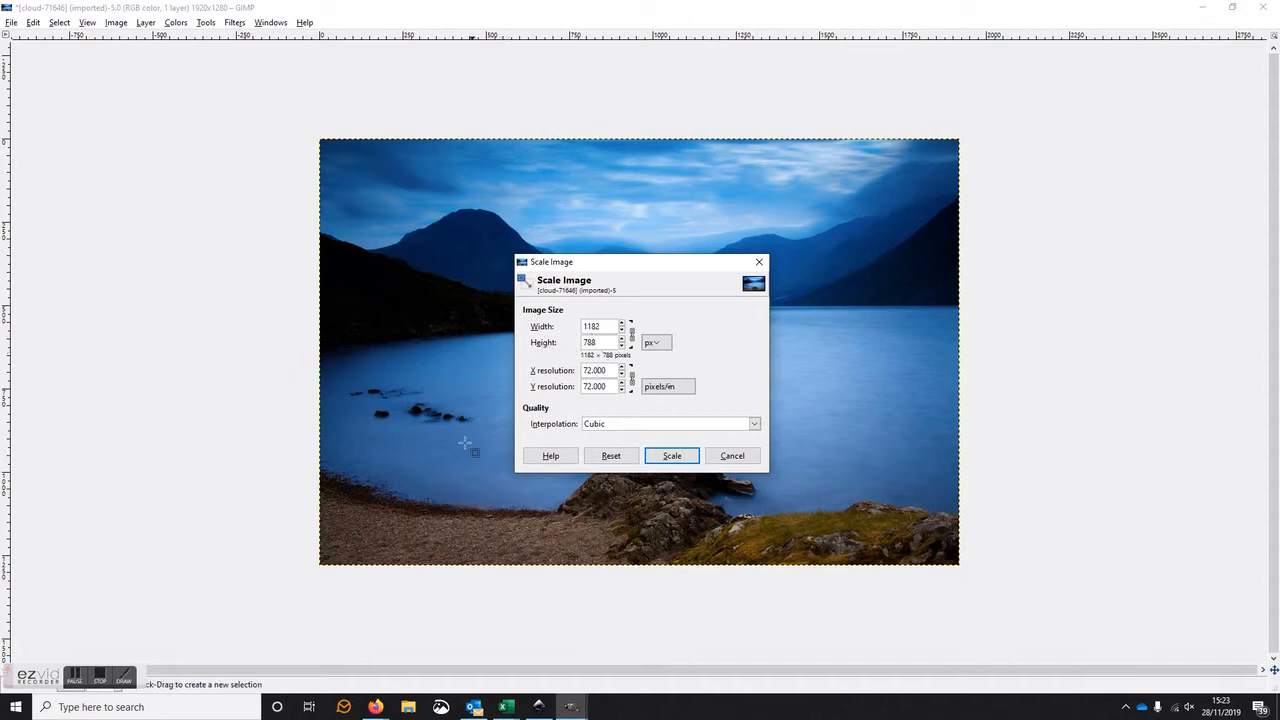
click(672, 456)
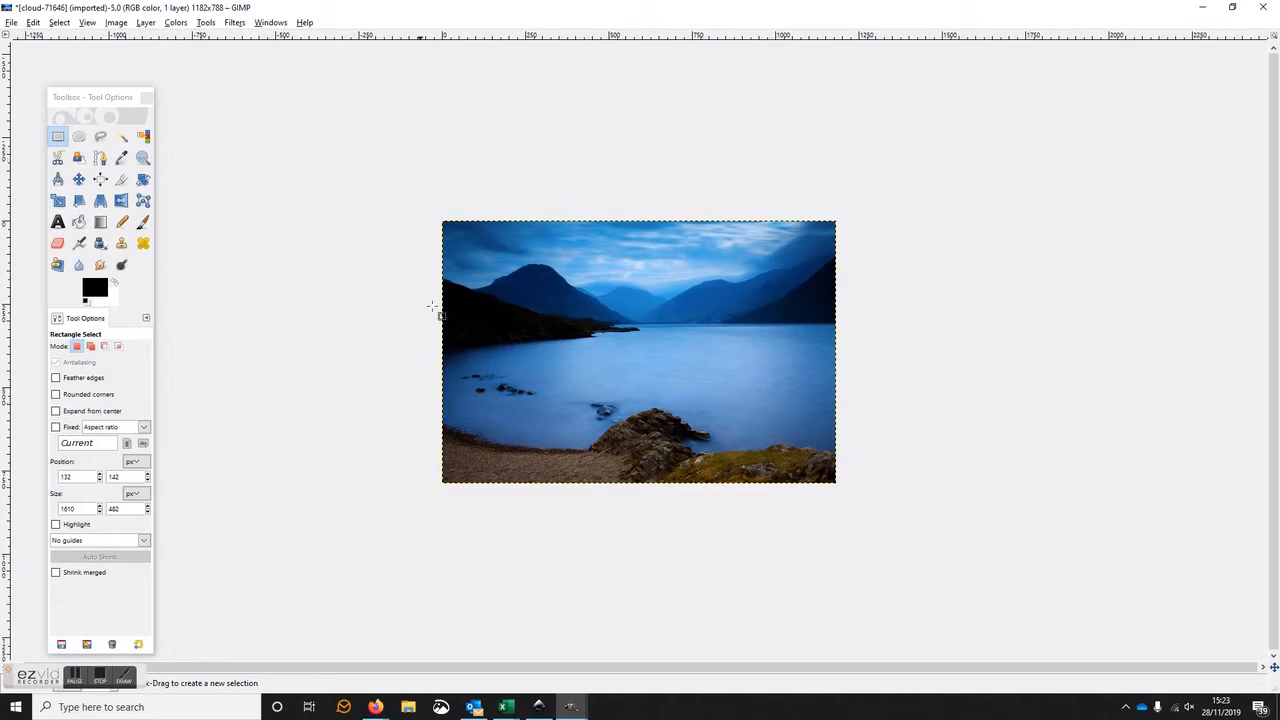
- Set the image canvas width to 940 px with the height kept at 788 px
click(112, 22)
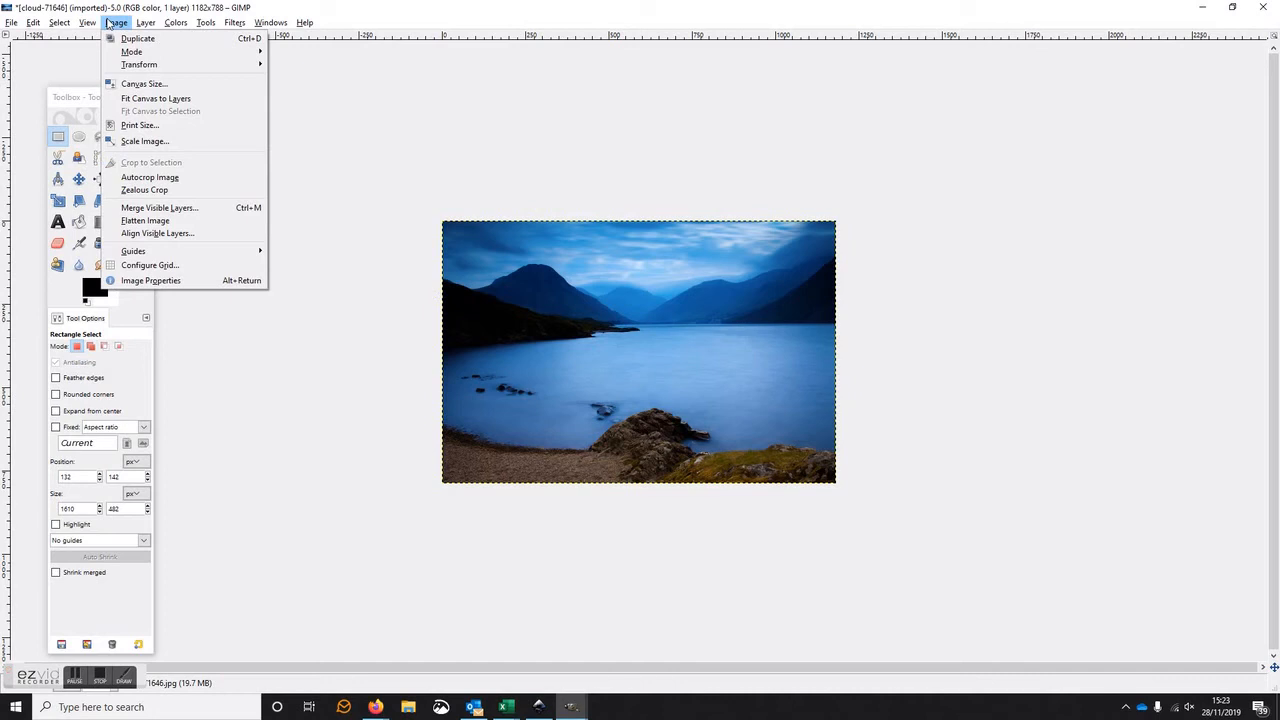
click(140, 86)
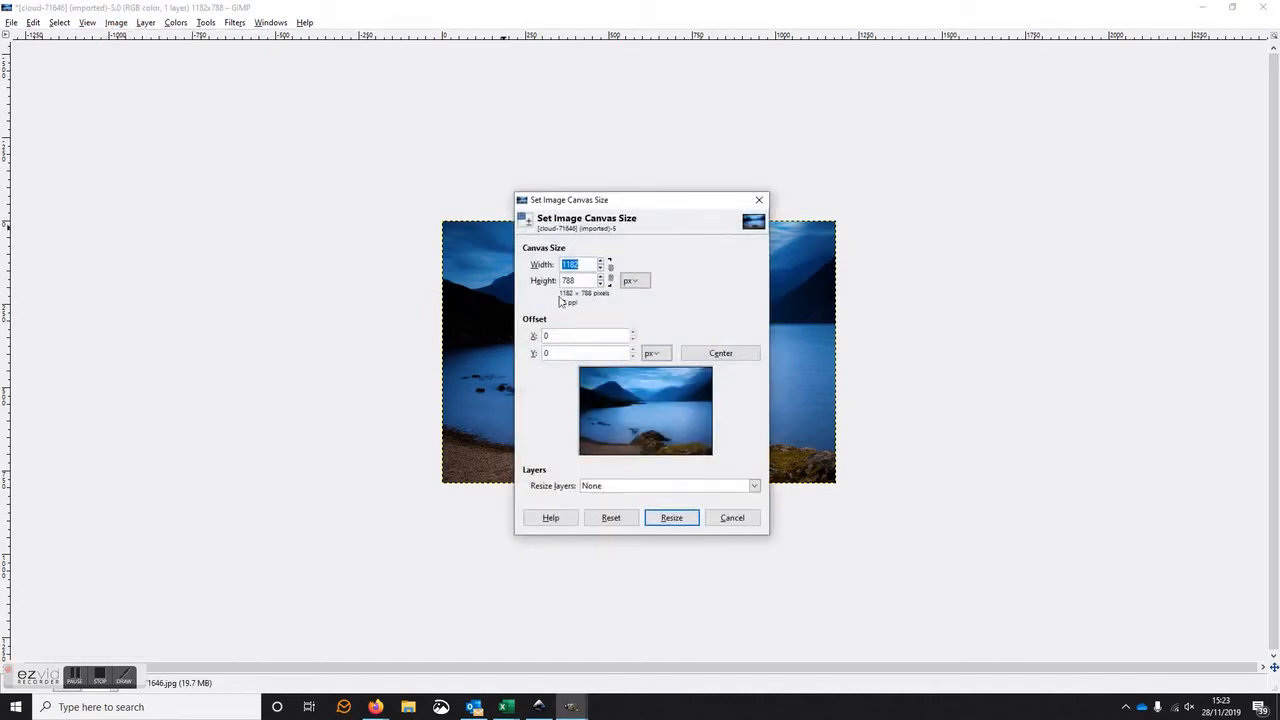
drag(600, 205, 973, 141)
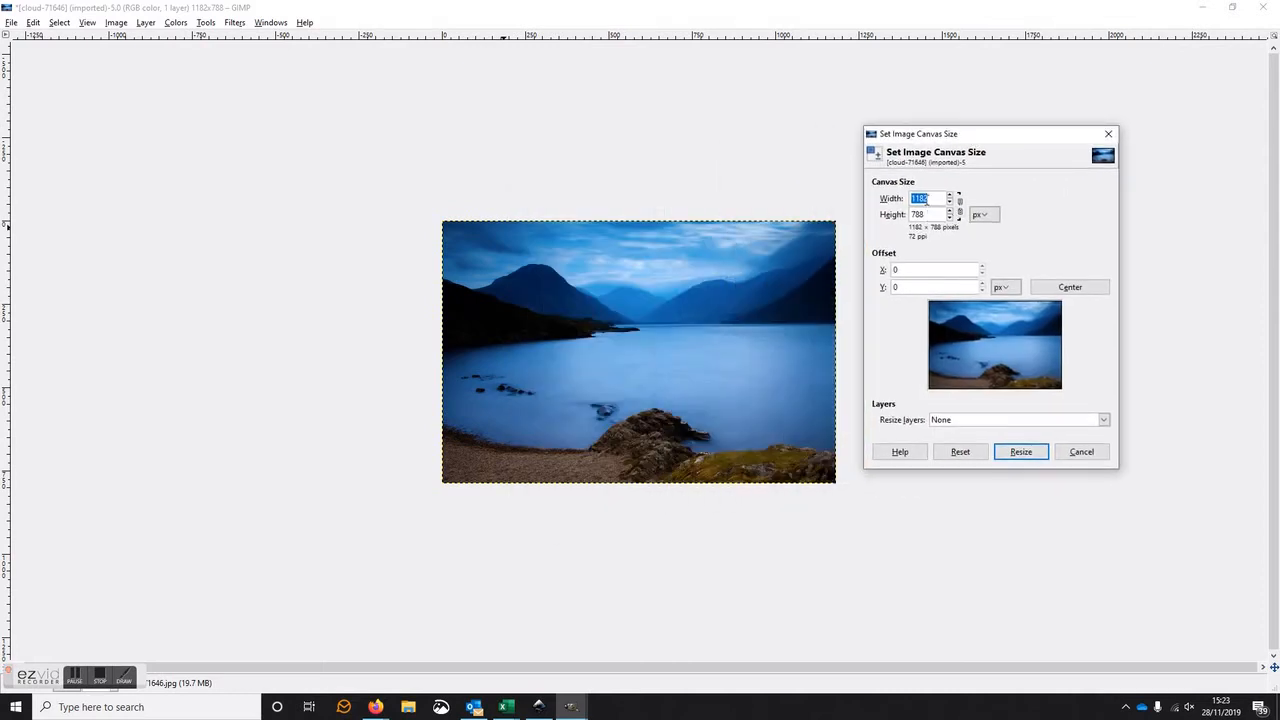
click(927, 198)
double_click(923, 197)
text(9)
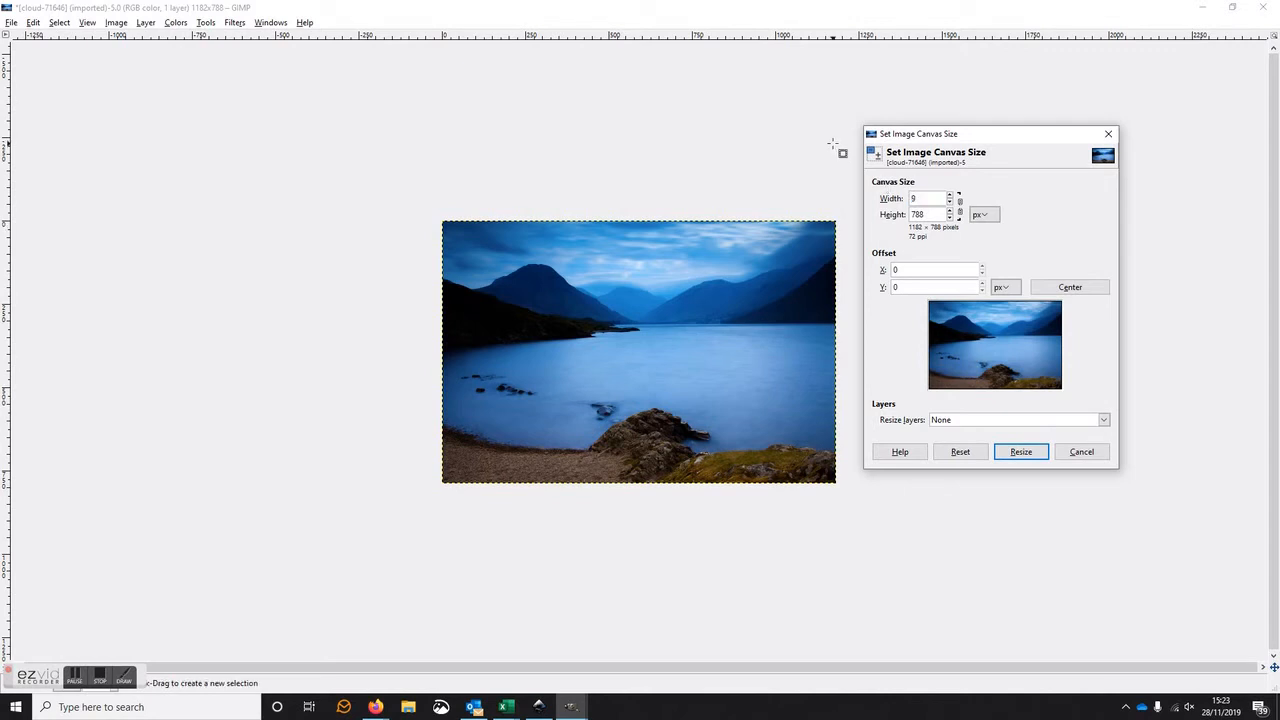
text(40)
key(Tab)
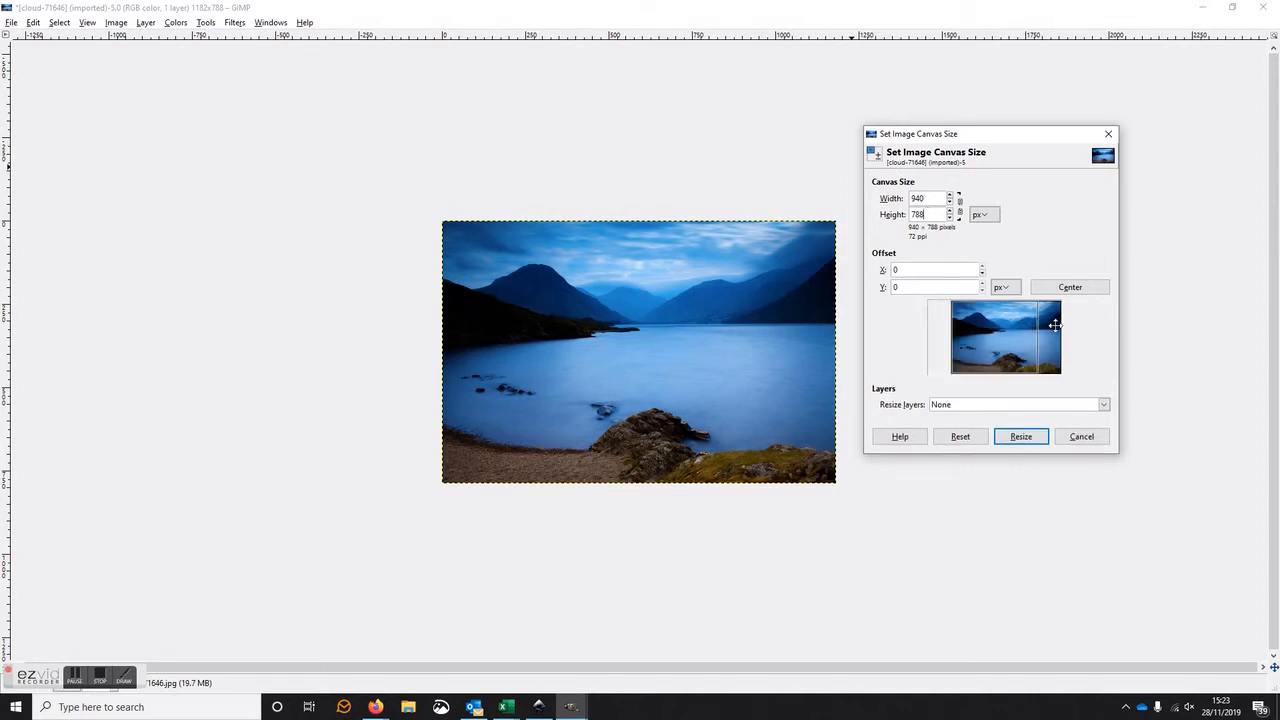
- Shift the photo within the new canvas to a horizontal offset of about -128 px and apply the resize
drag(1054, 326, 1031, 327)
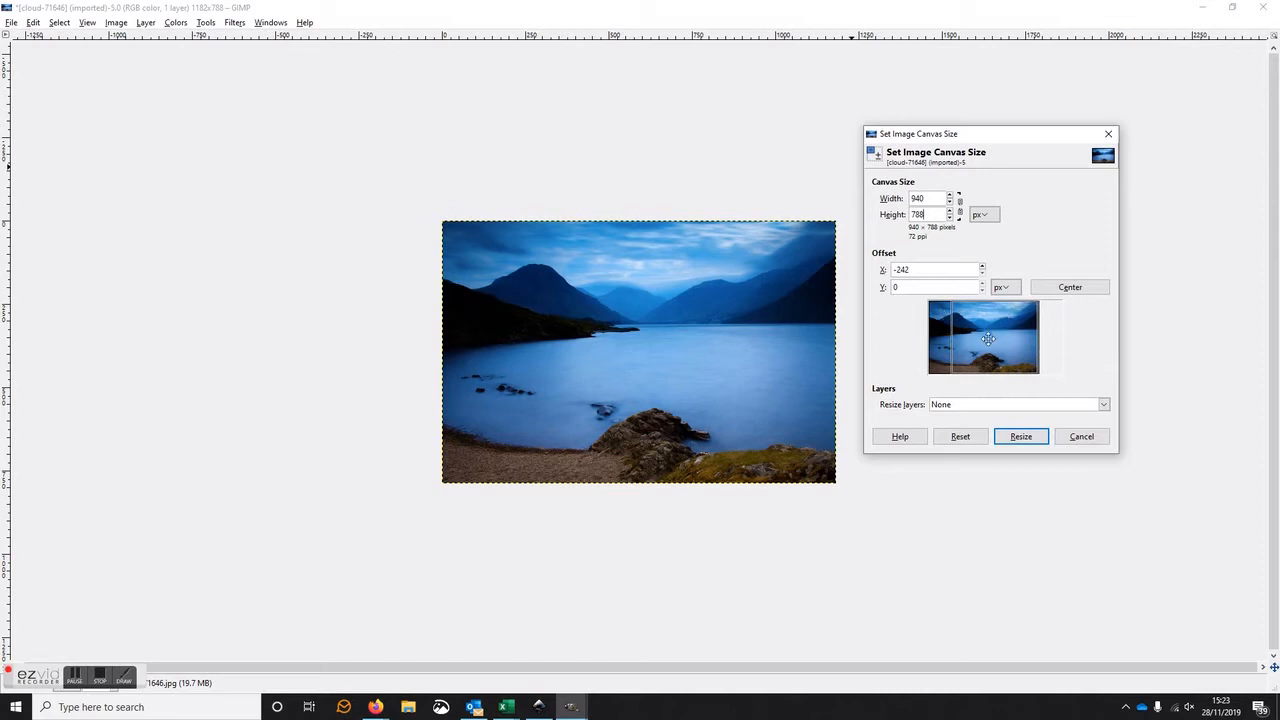
mouse_move(984, 337)
mouse_down()
mouse_move(1014, 338)
mouse_move(994, 333)
mouse_up()
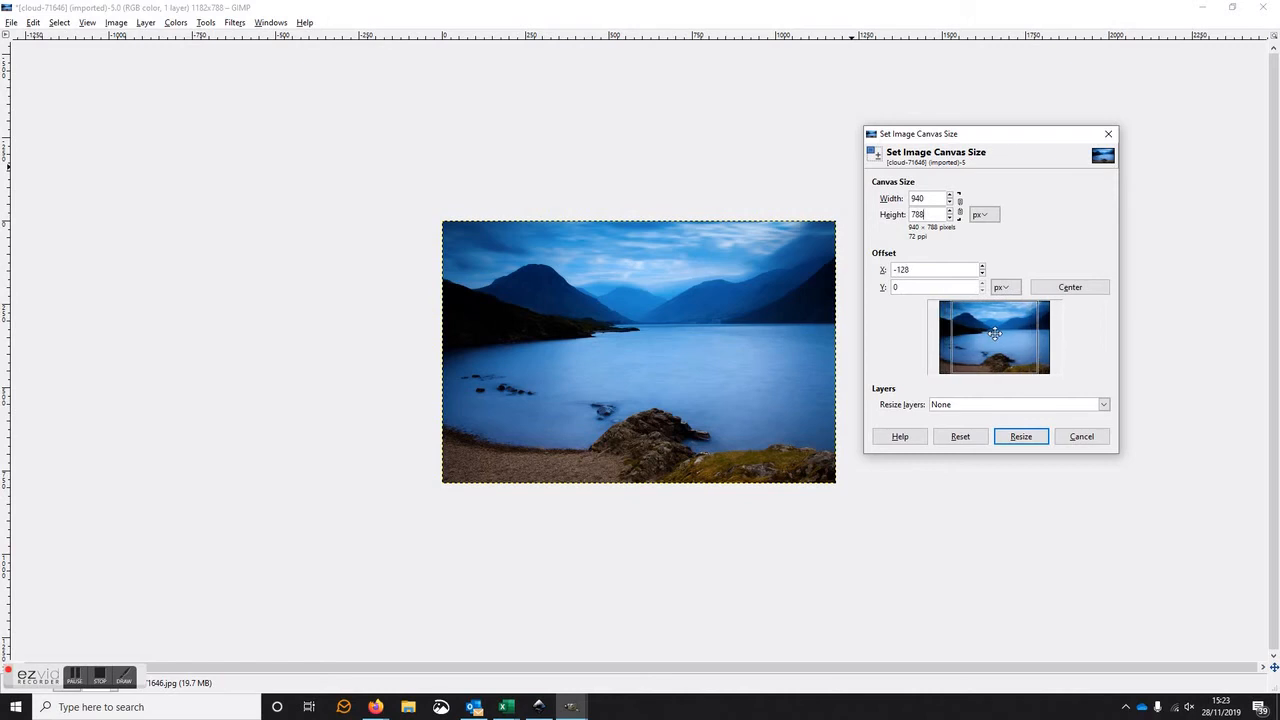
click(1021, 436)
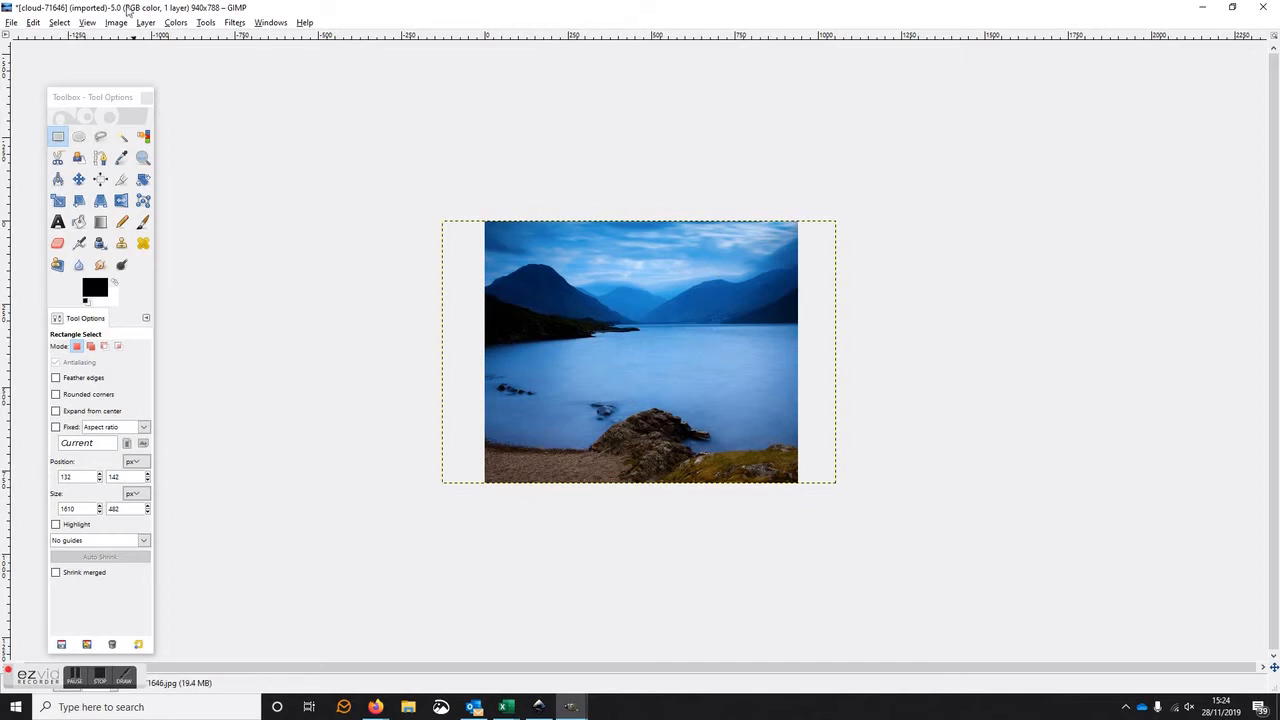
- Start exporting the resized image to the Images folder and name the file fb.jpg
click(10, 23)
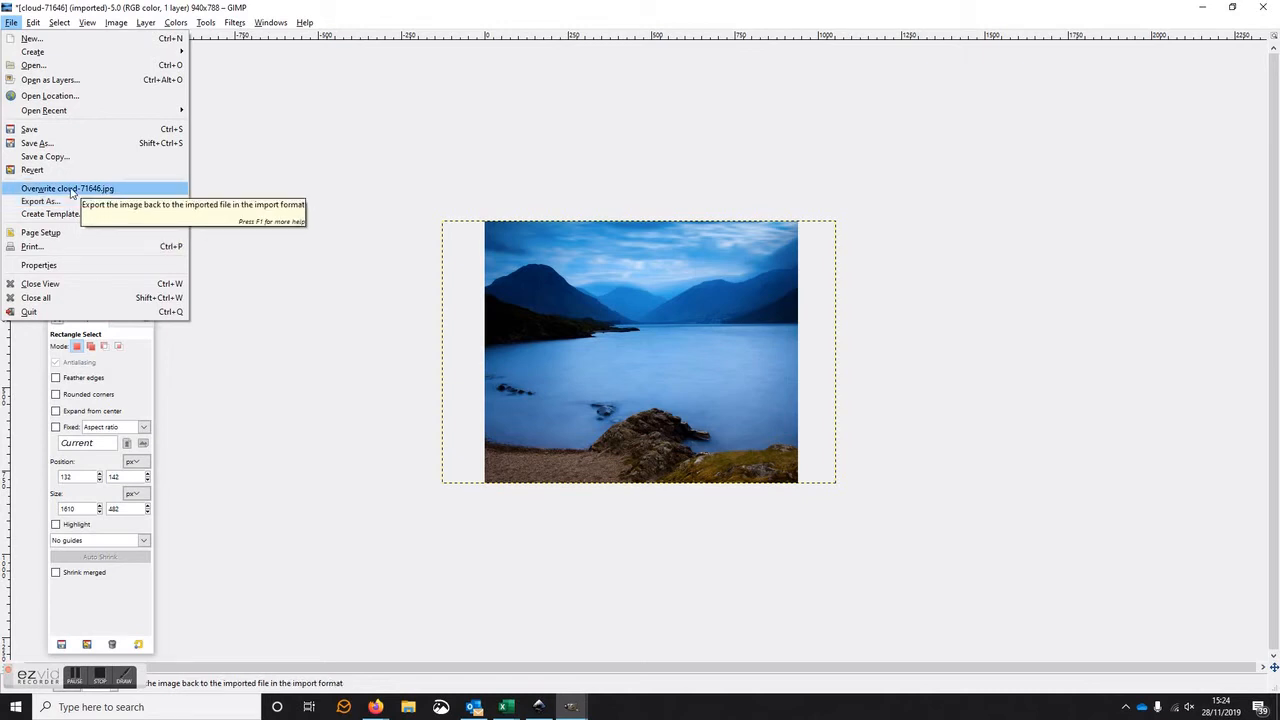
key(Escape)
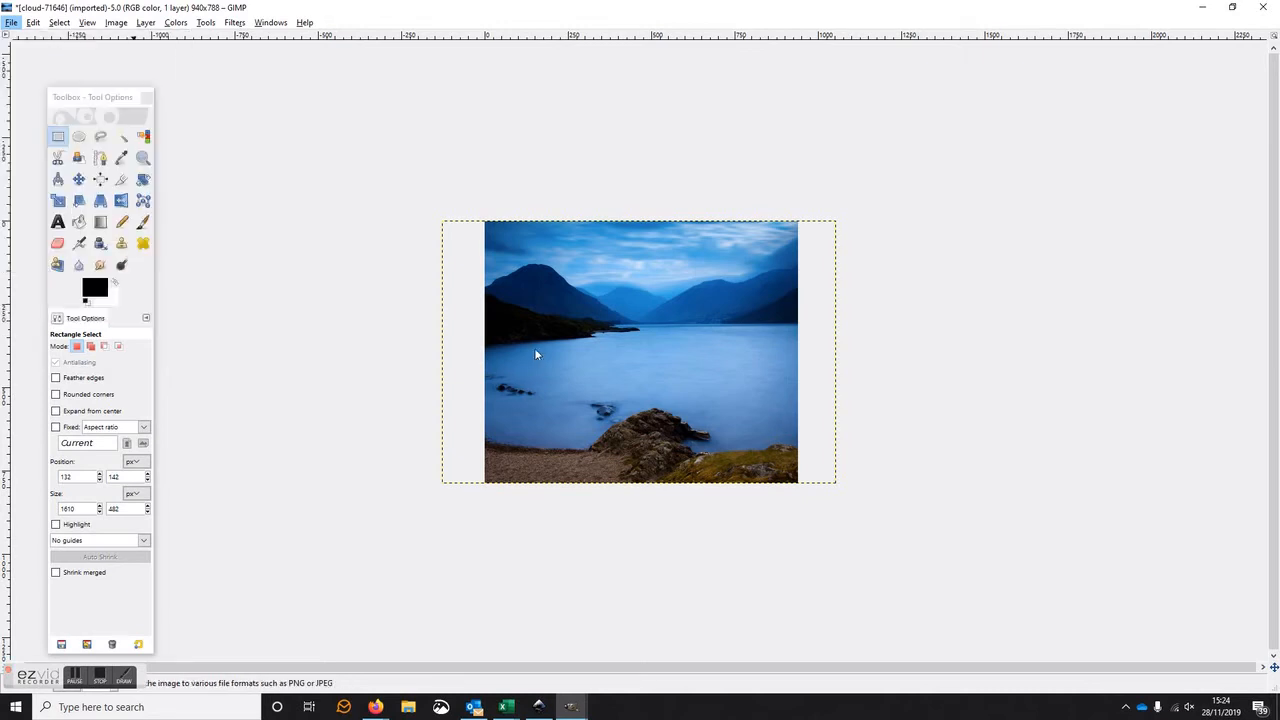
key(ctrl+shift+e)
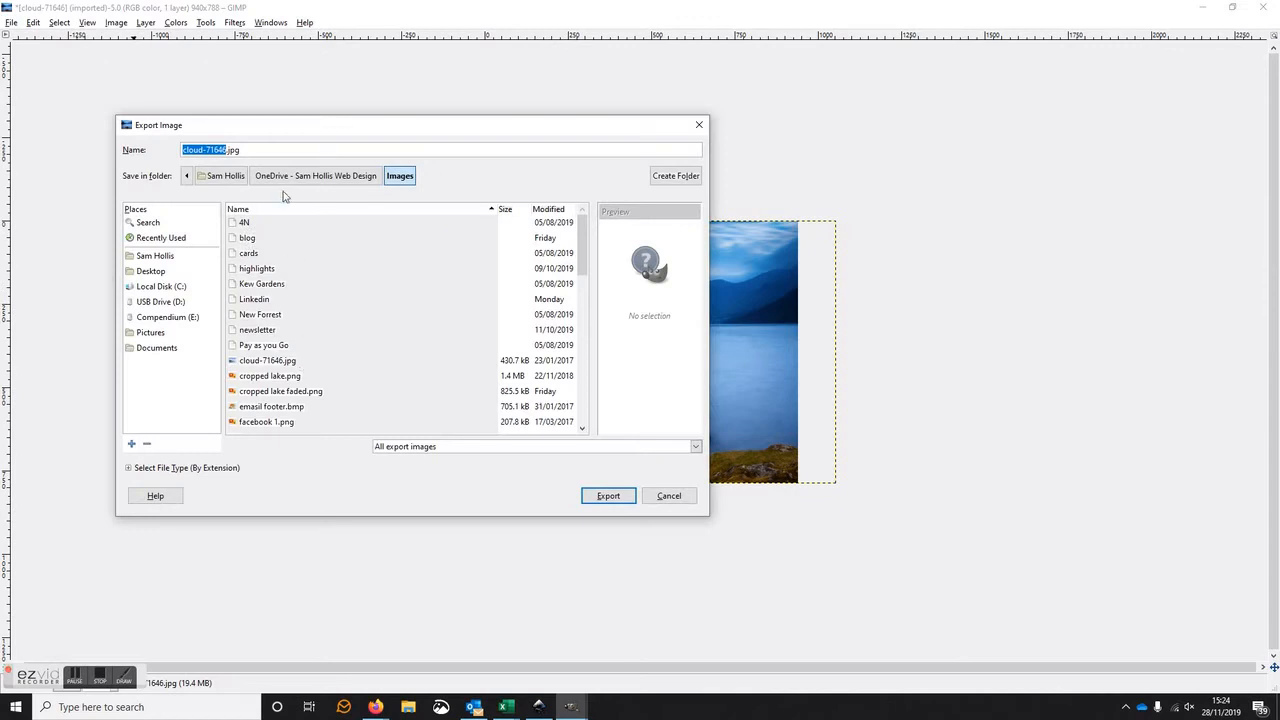
click(213, 149)
drag(225, 149, 181, 151)
text(fb)
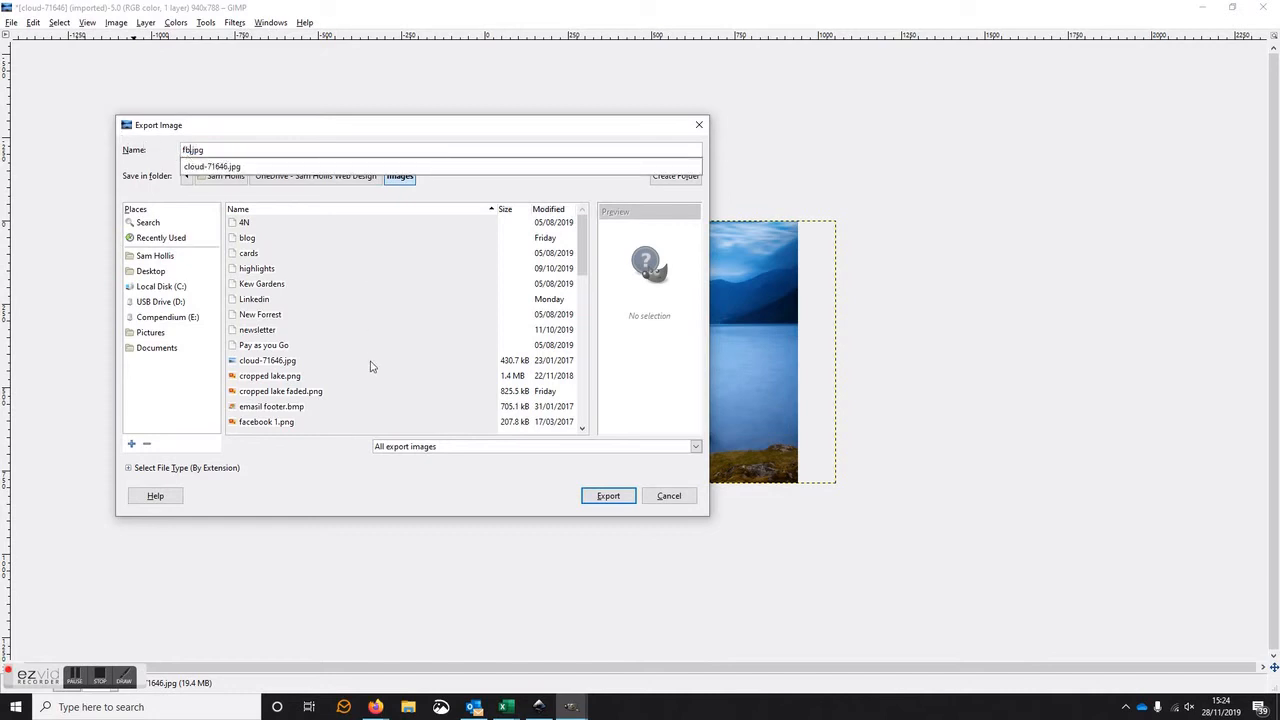
- Choose JPEG image as the file type and export the picture at quality 92
click(461, 449)
click(463, 449)
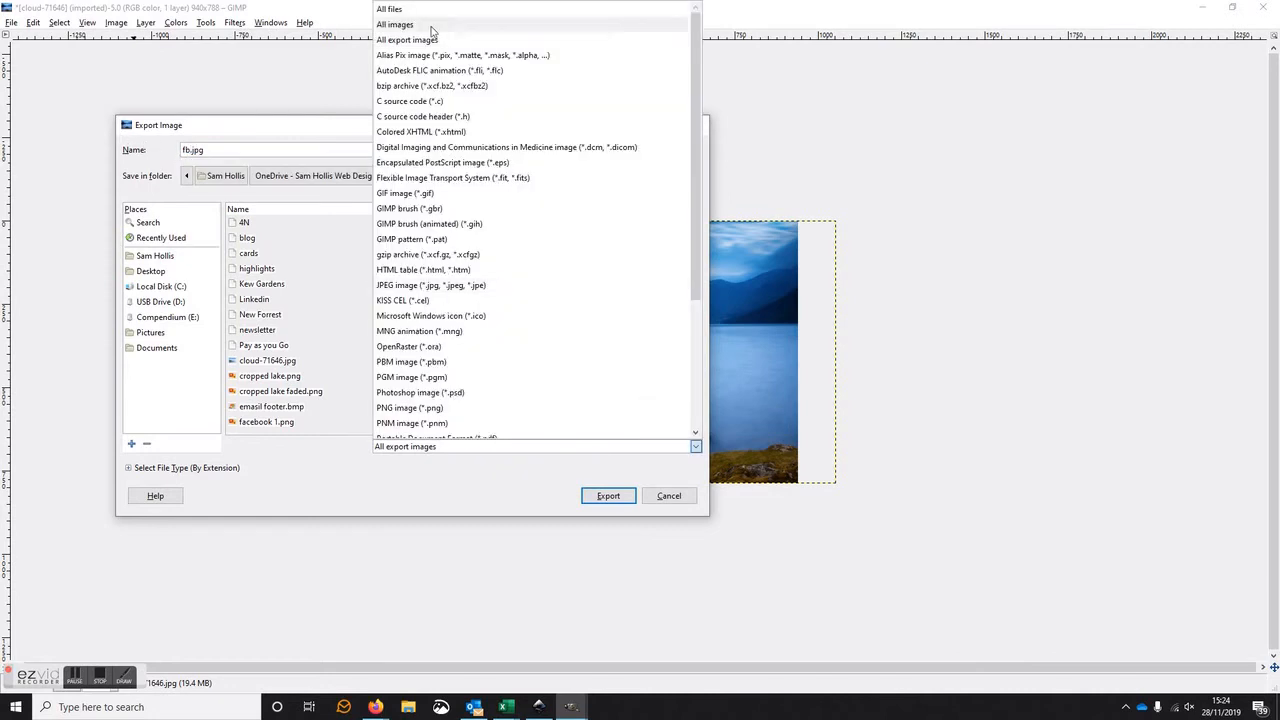
click(456, 290)
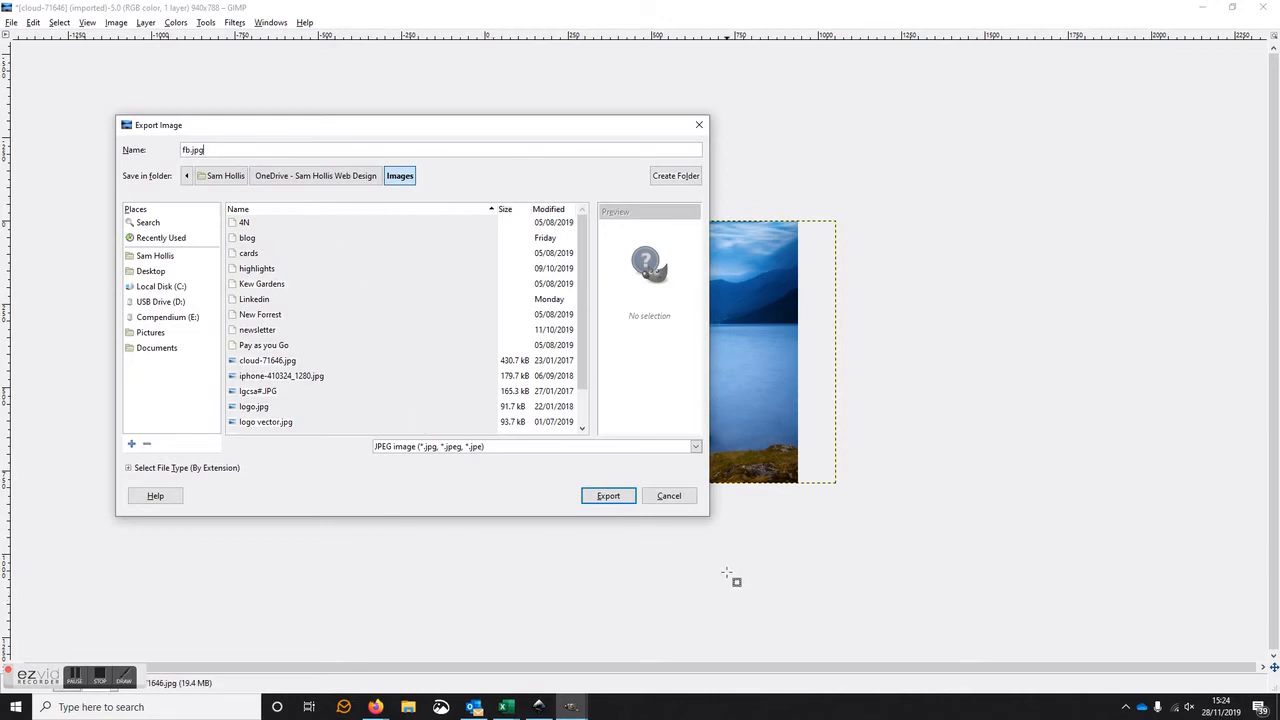
click(608, 496)
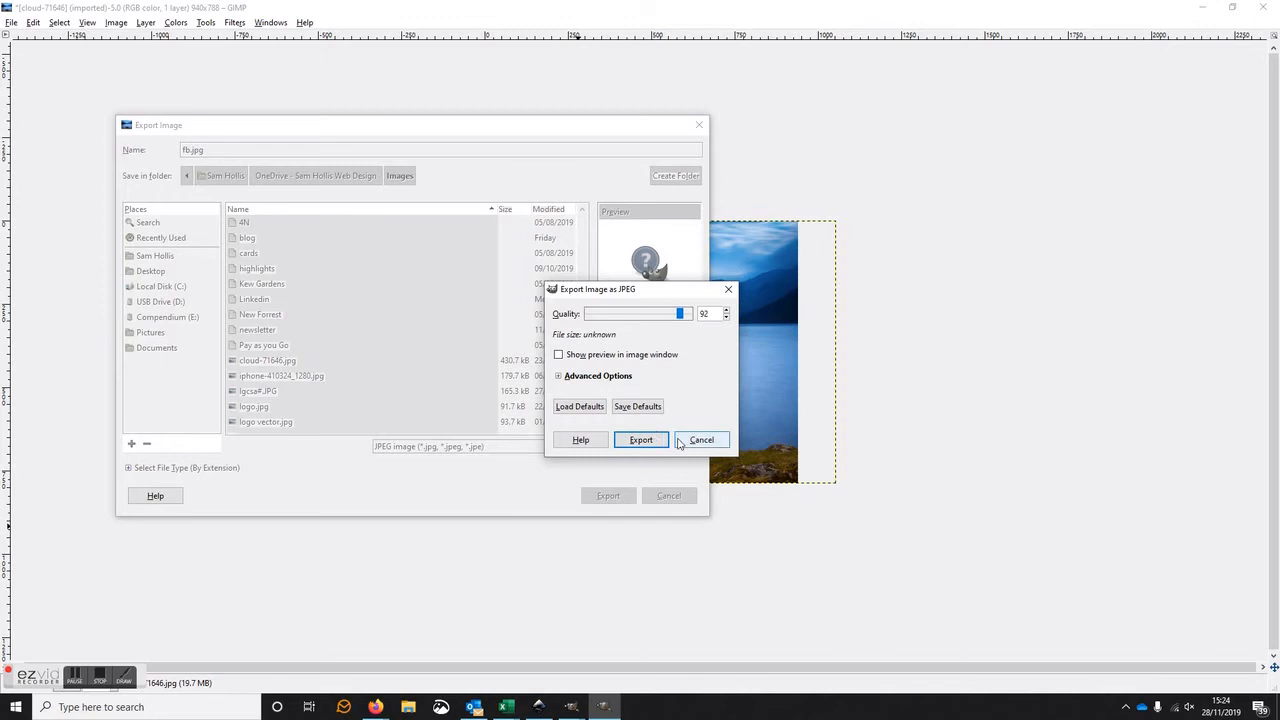
click(641, 441)
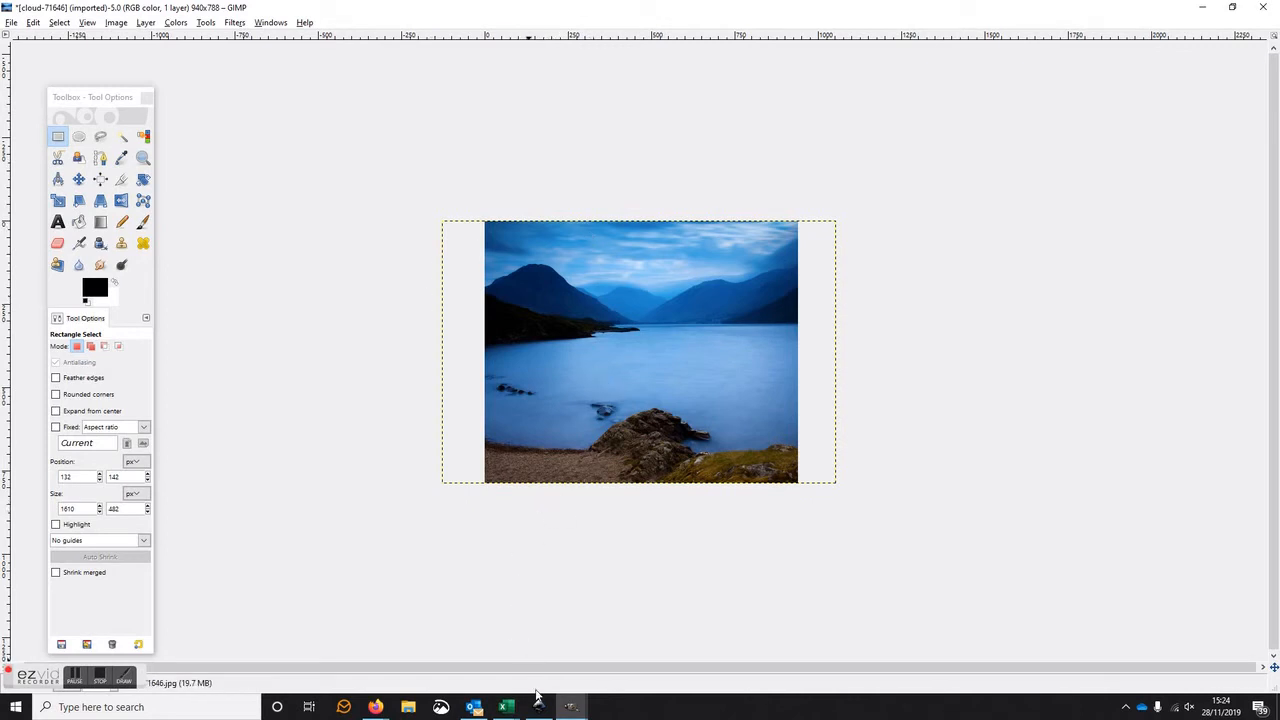
- Switch to Inkscape and import the web design logo PNG as an embedded image, with DPI from file and smooth rendering
click(539, 706)
scroll(554, 277, up, 2)
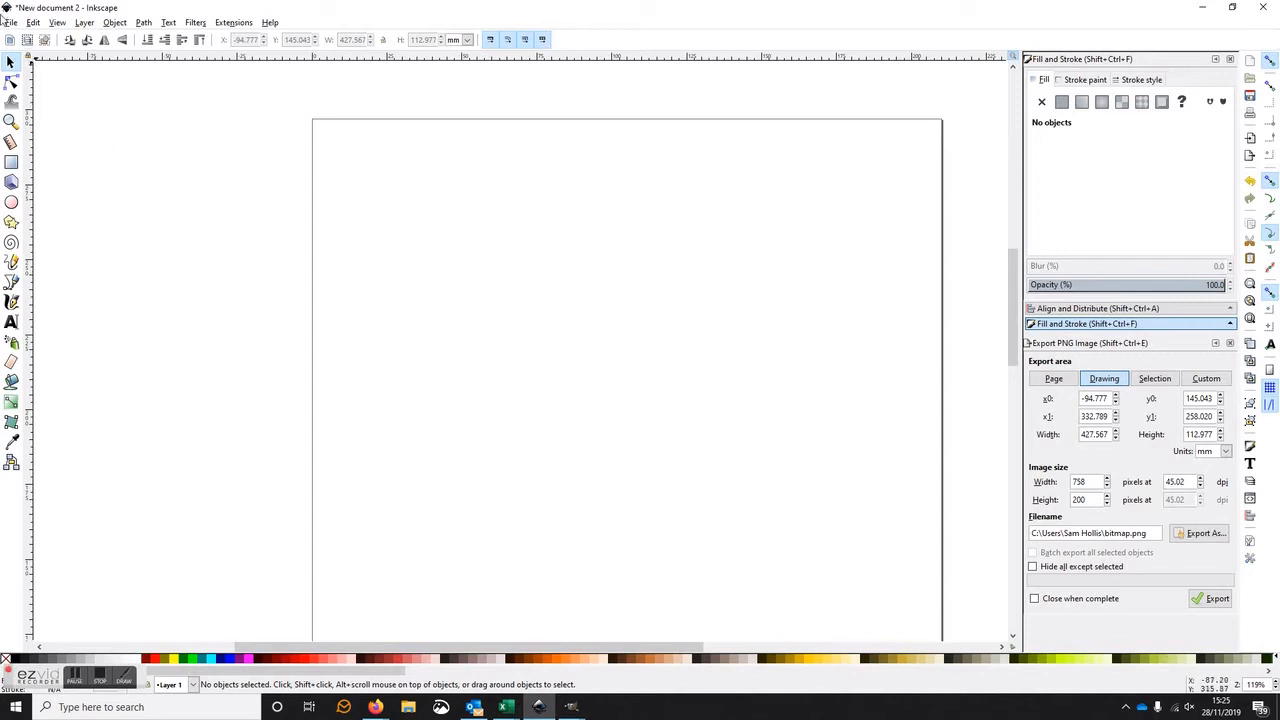
click(9, 23)
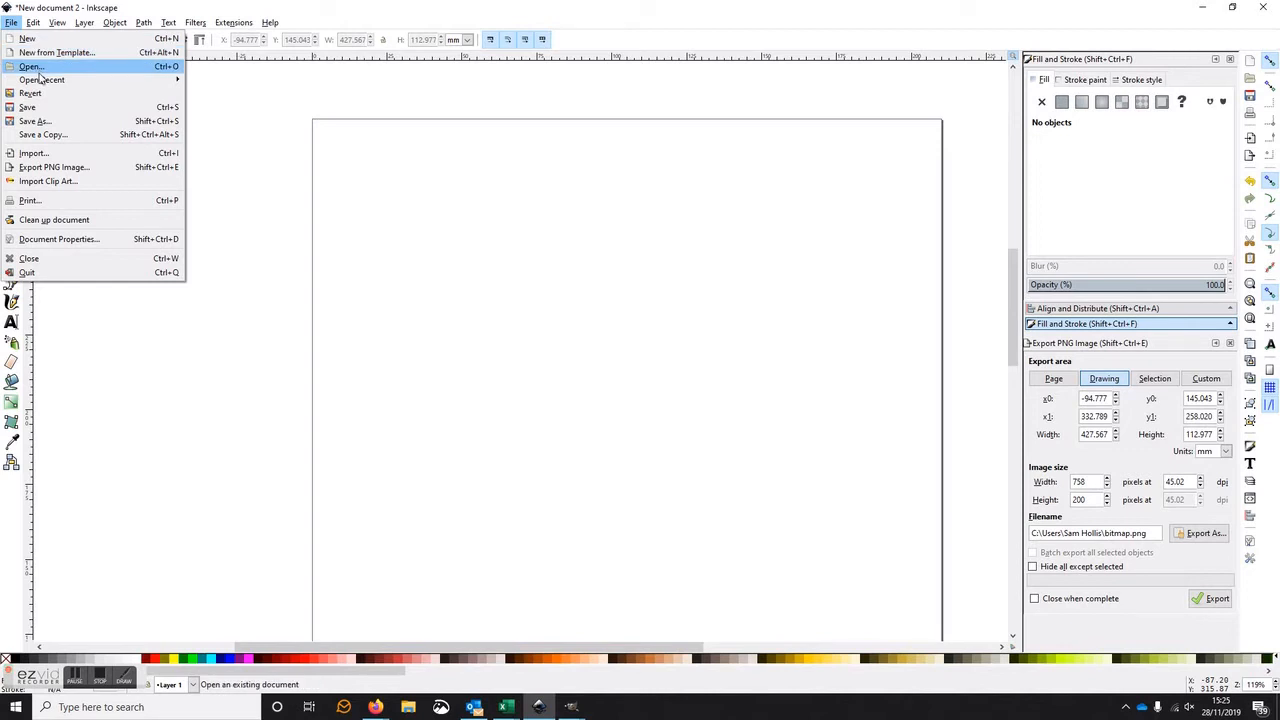
click(65, 158)
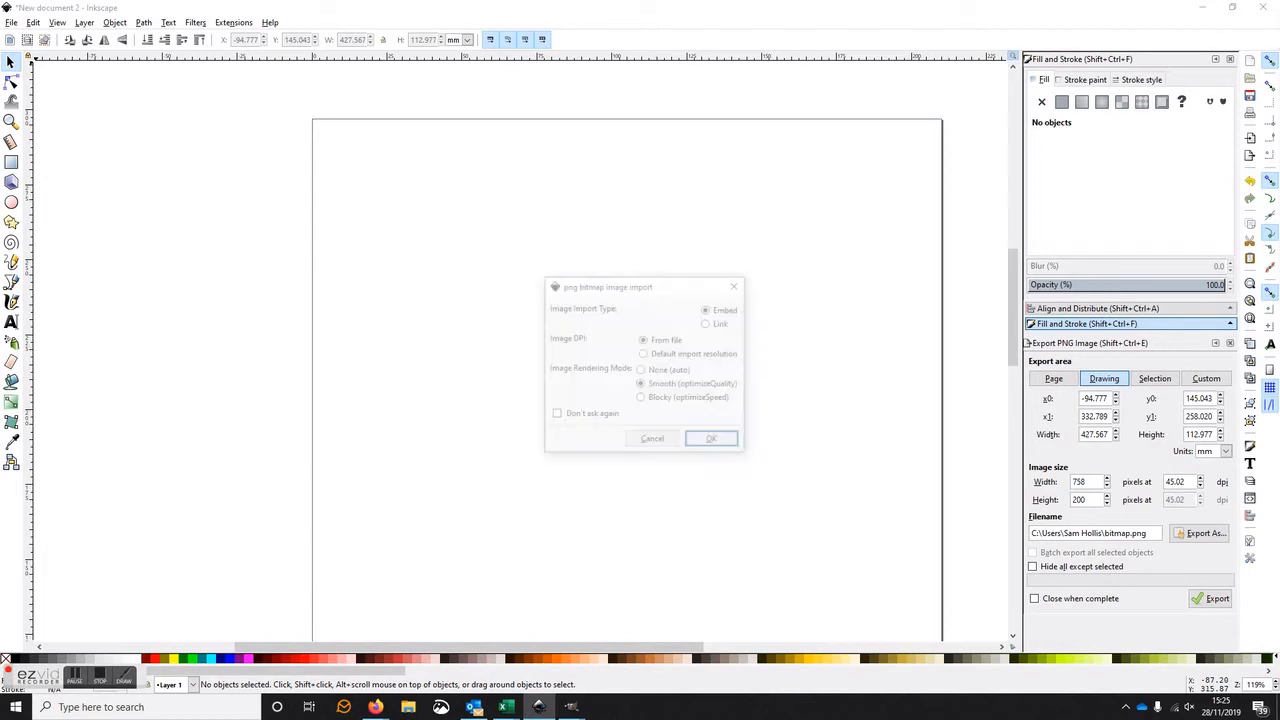
click(733, 442)
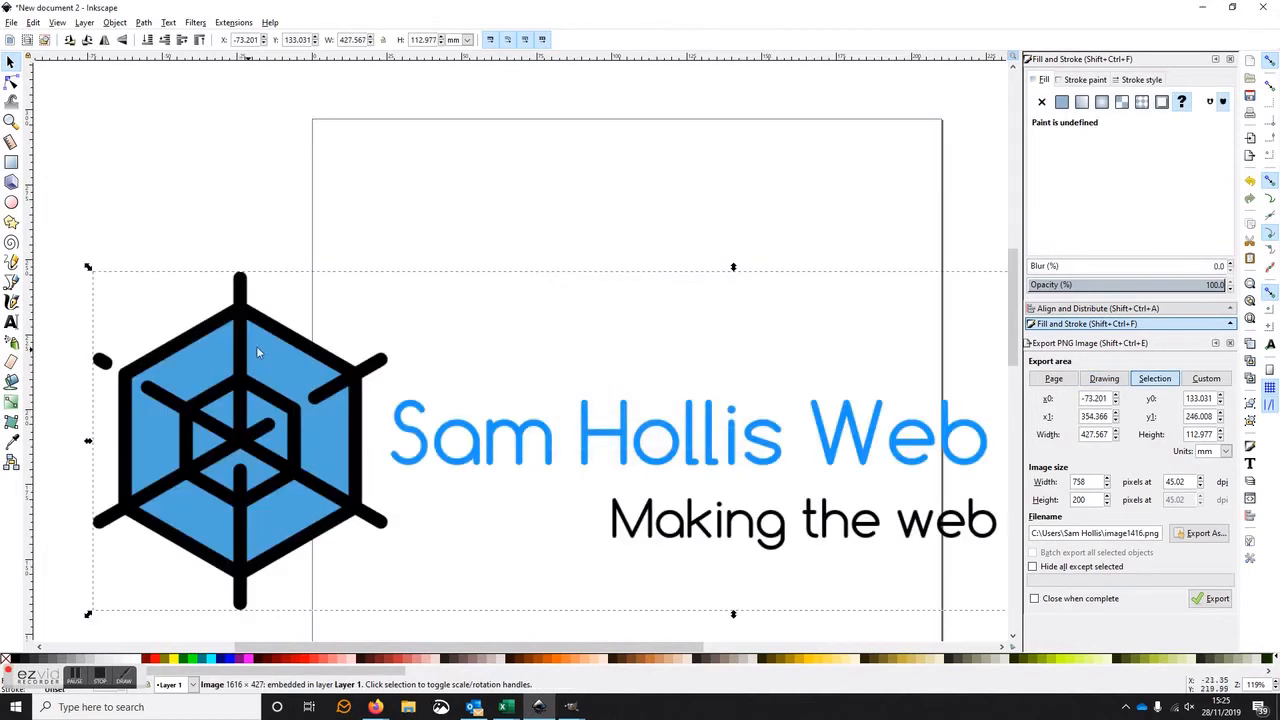
- Move the imported logo to about X -43.4 mm, Y 177.5 mm and deselect it
drag(506, 438, 445, 332)
drag(271, 404, 371, 291)
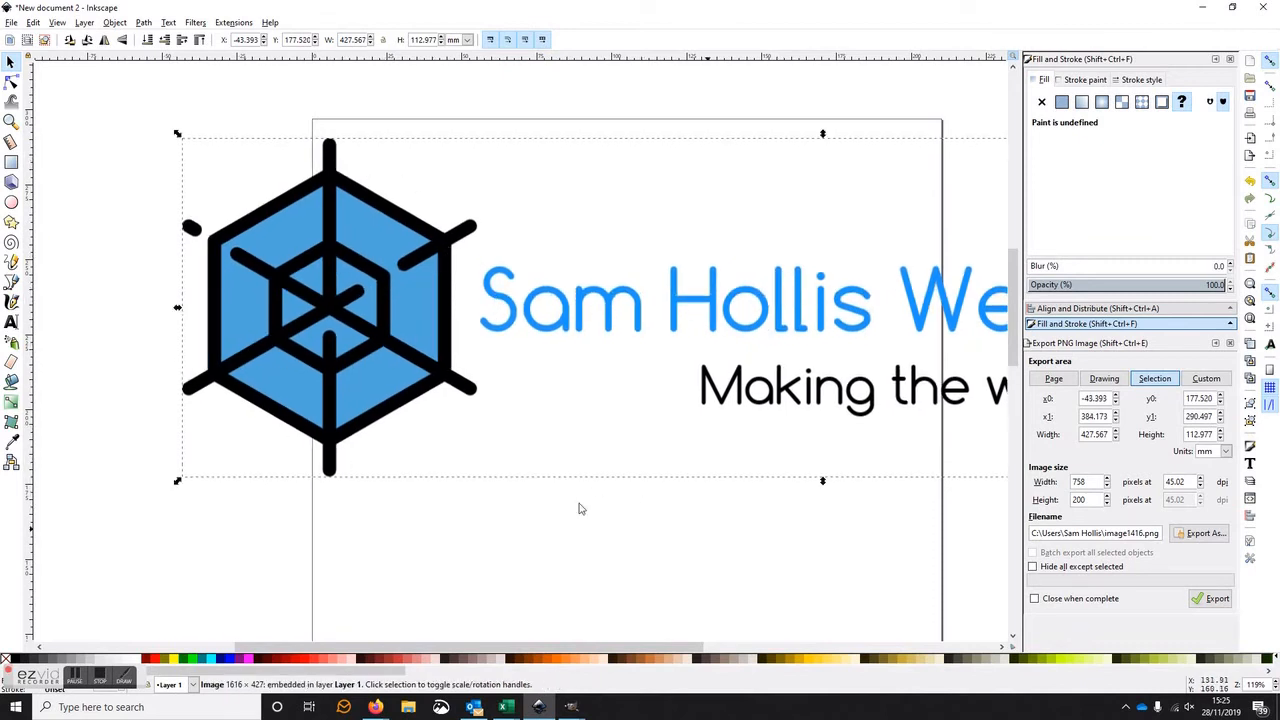
click(84, 227)
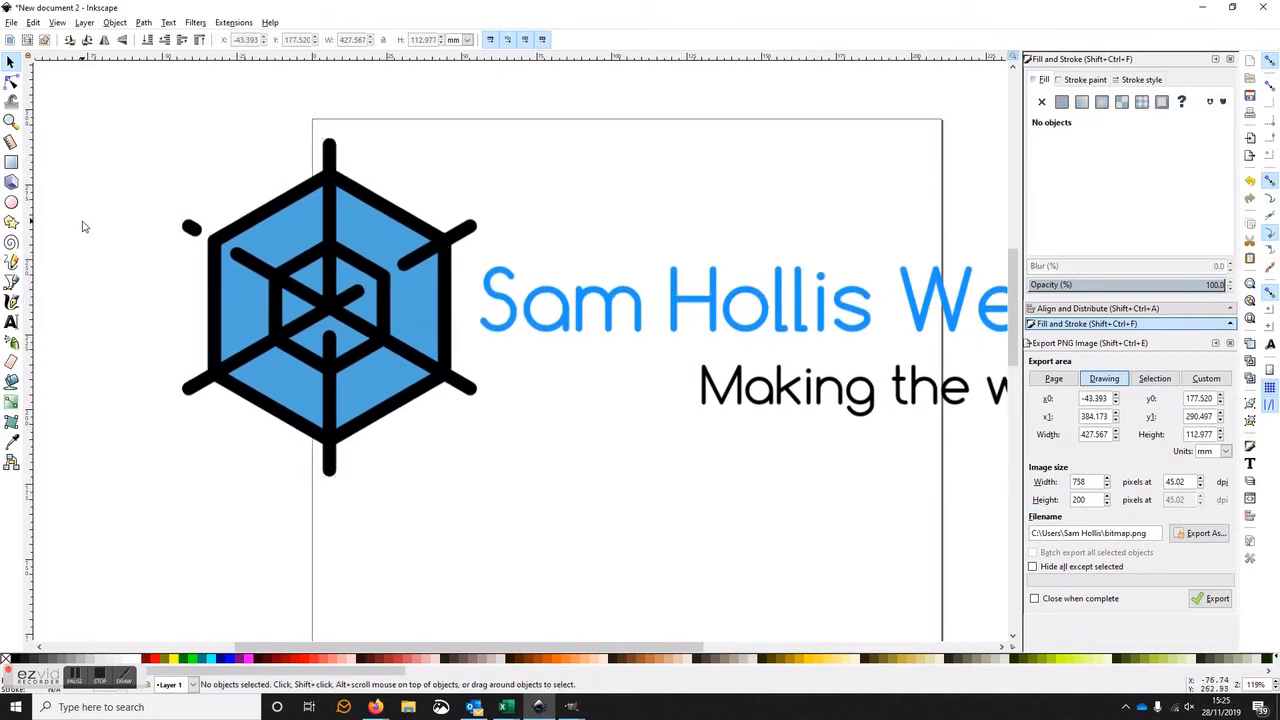
- Draw a rectangle about 121 × 134 mm covering the spider-web icon of the logo
click(11, 162)
mouse_move(118, 112)
mouse_down()
mouse_move(391, 167)
mouse_move(500, 262)
mouse_move(497, 476)
mouse_move(481, 513)
mouse_up()
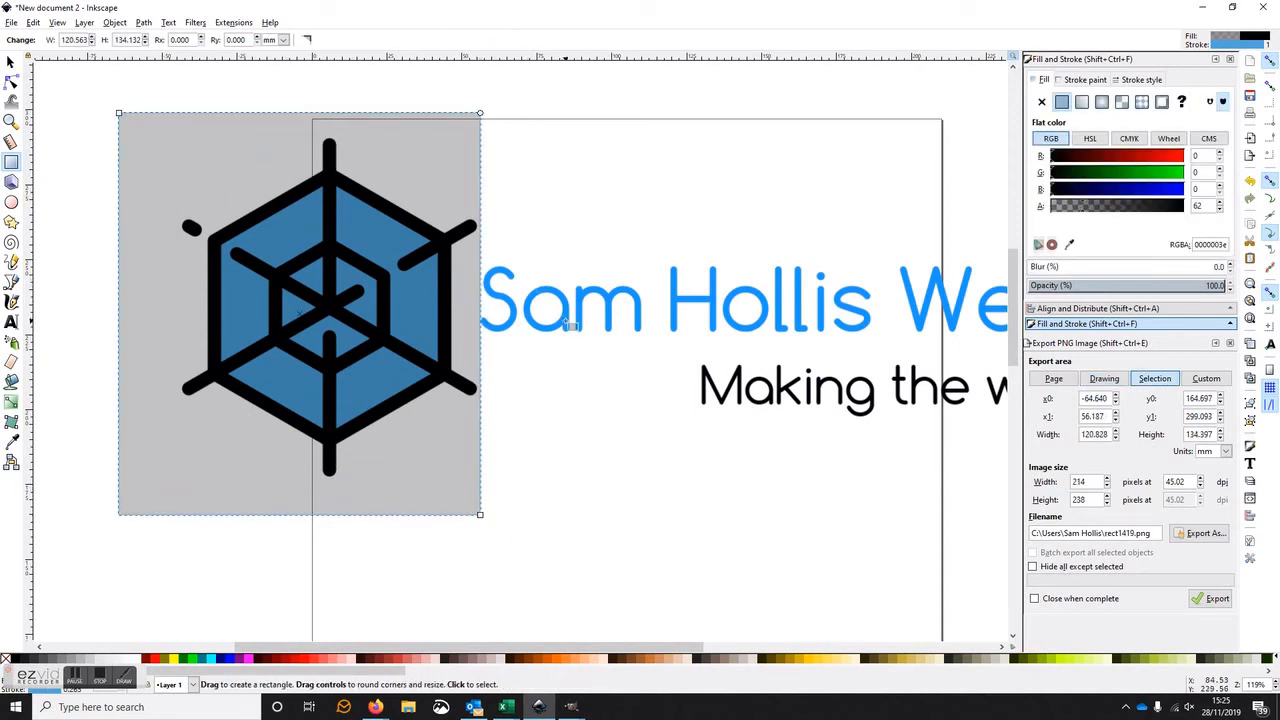
click(11, 63)
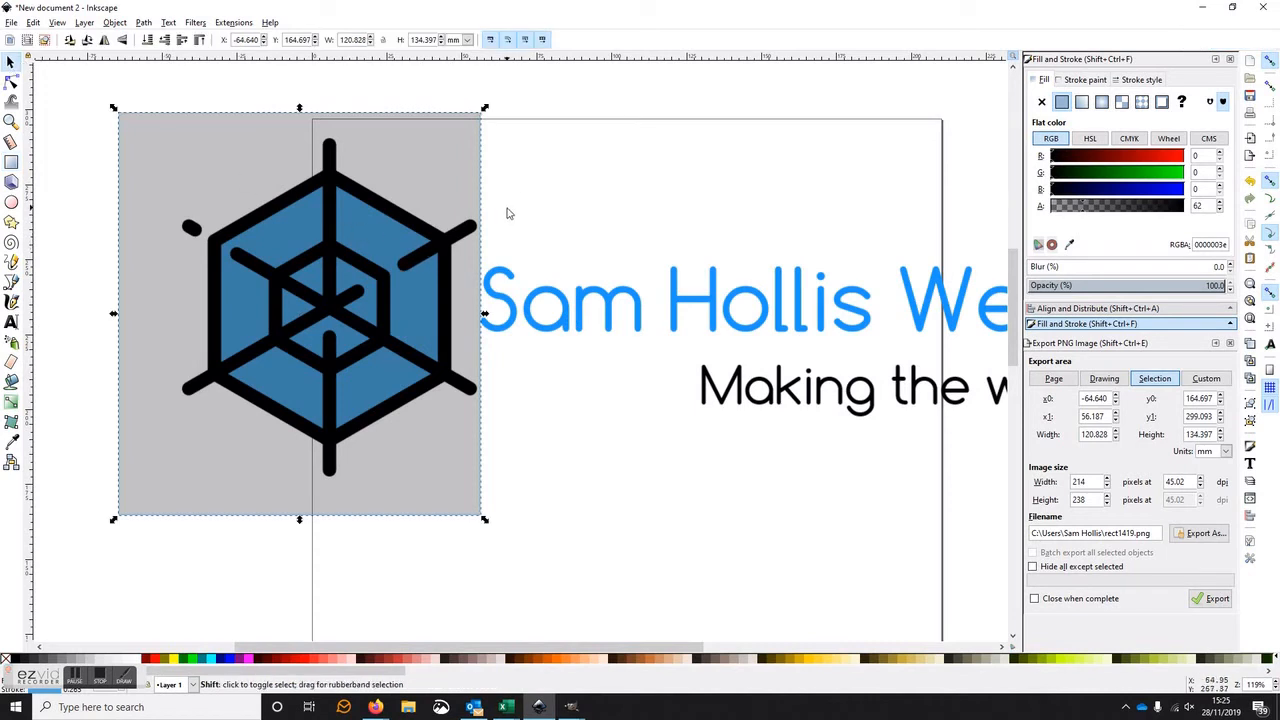
- Clip the logo to the rectangle and move the clipped web icon onto the page, to about X 26.9 mm, Y 169.3 mm
shift+click(612, 312)
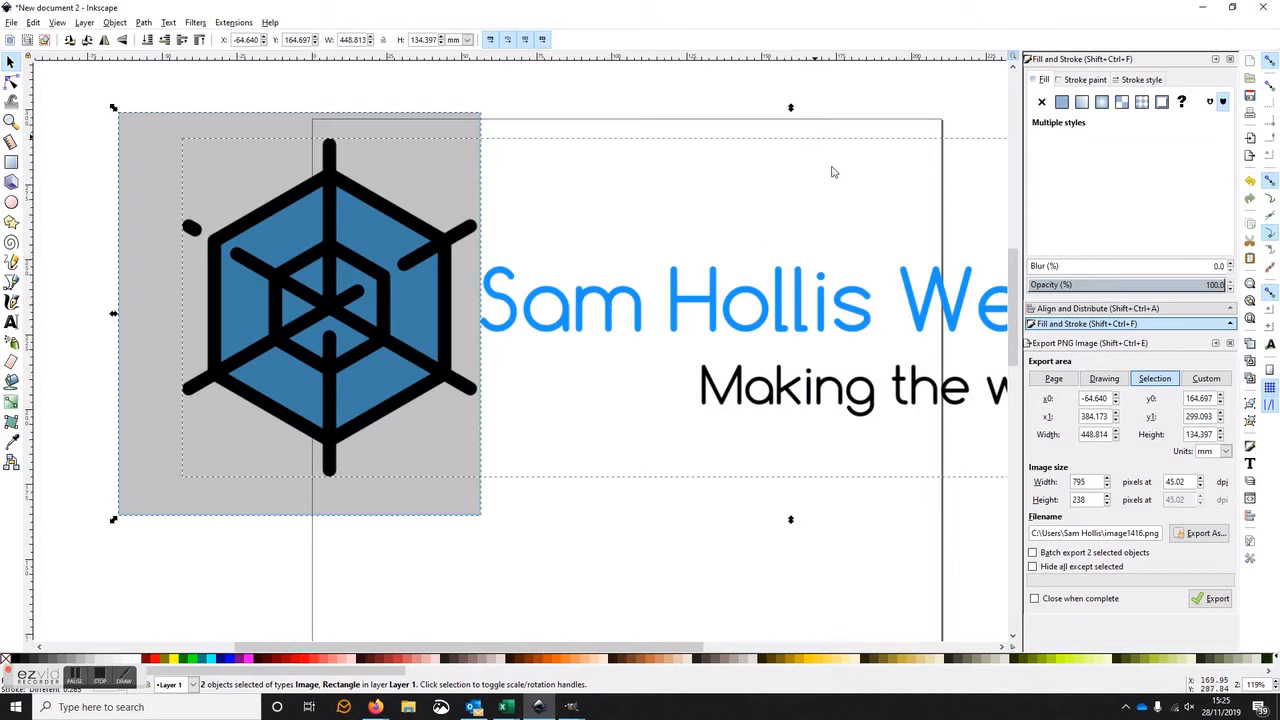
click(114, 23)
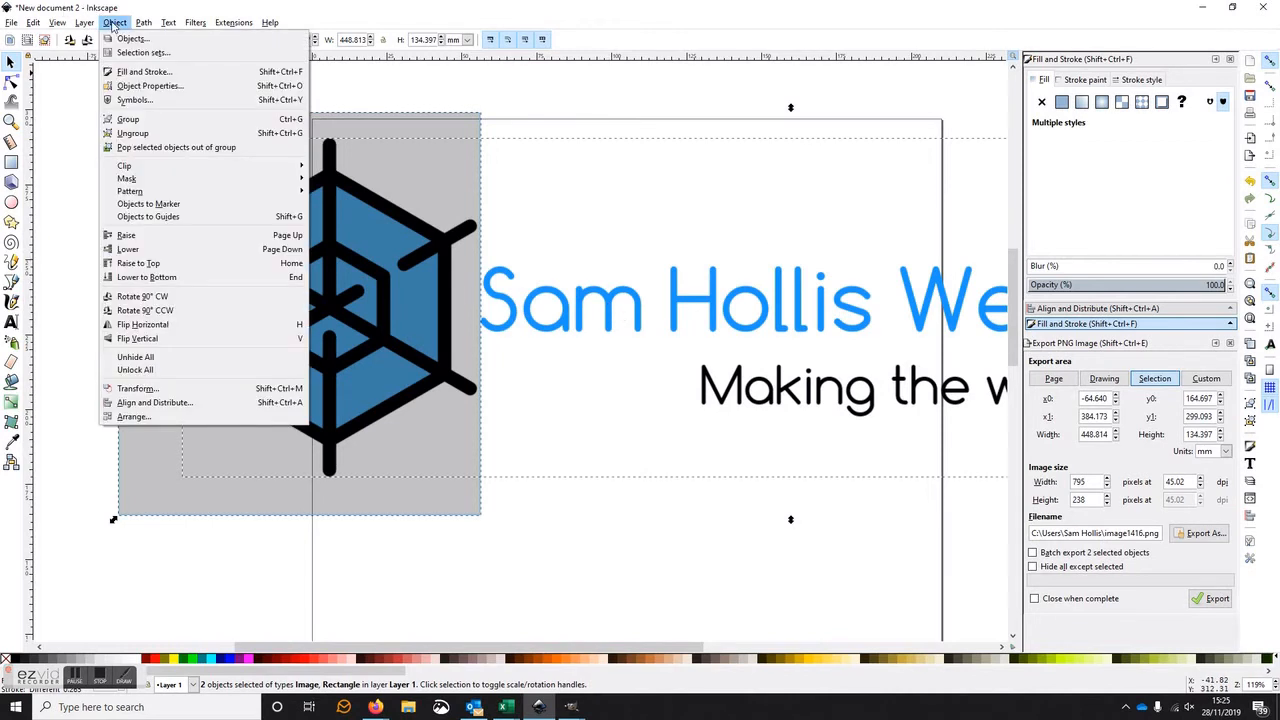
mouse_move(190, 167)
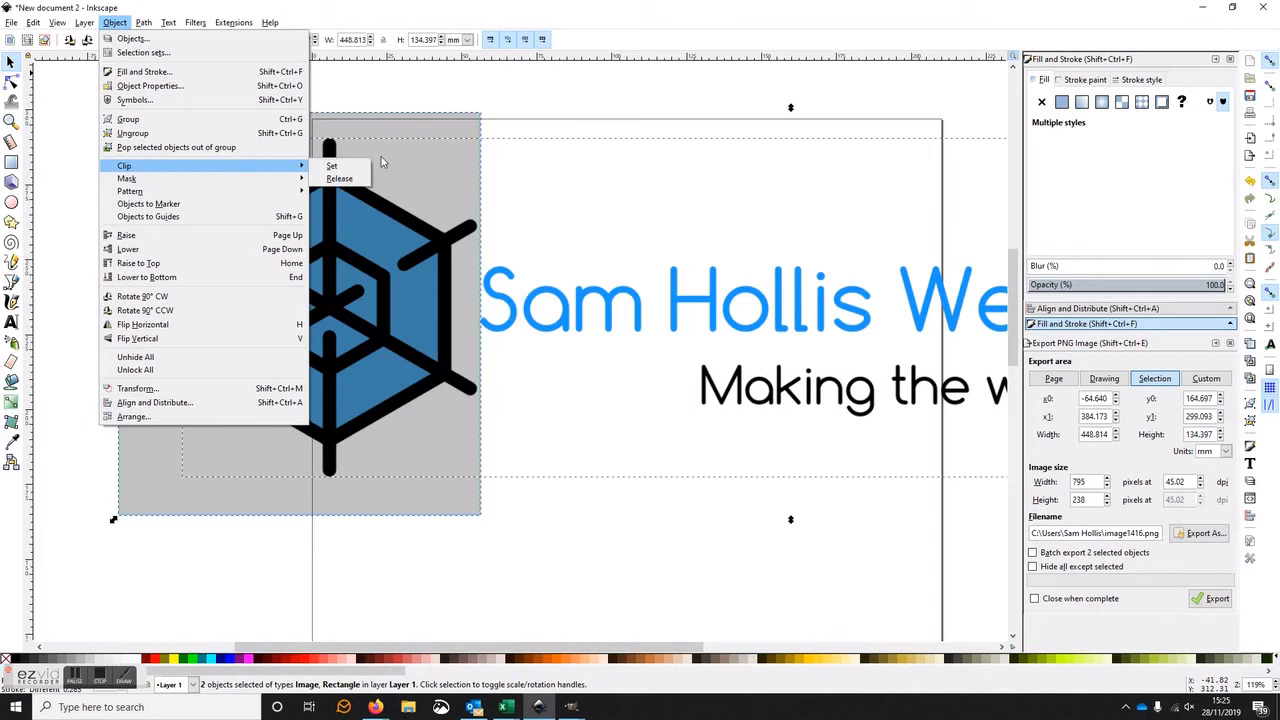
click(355, 167)
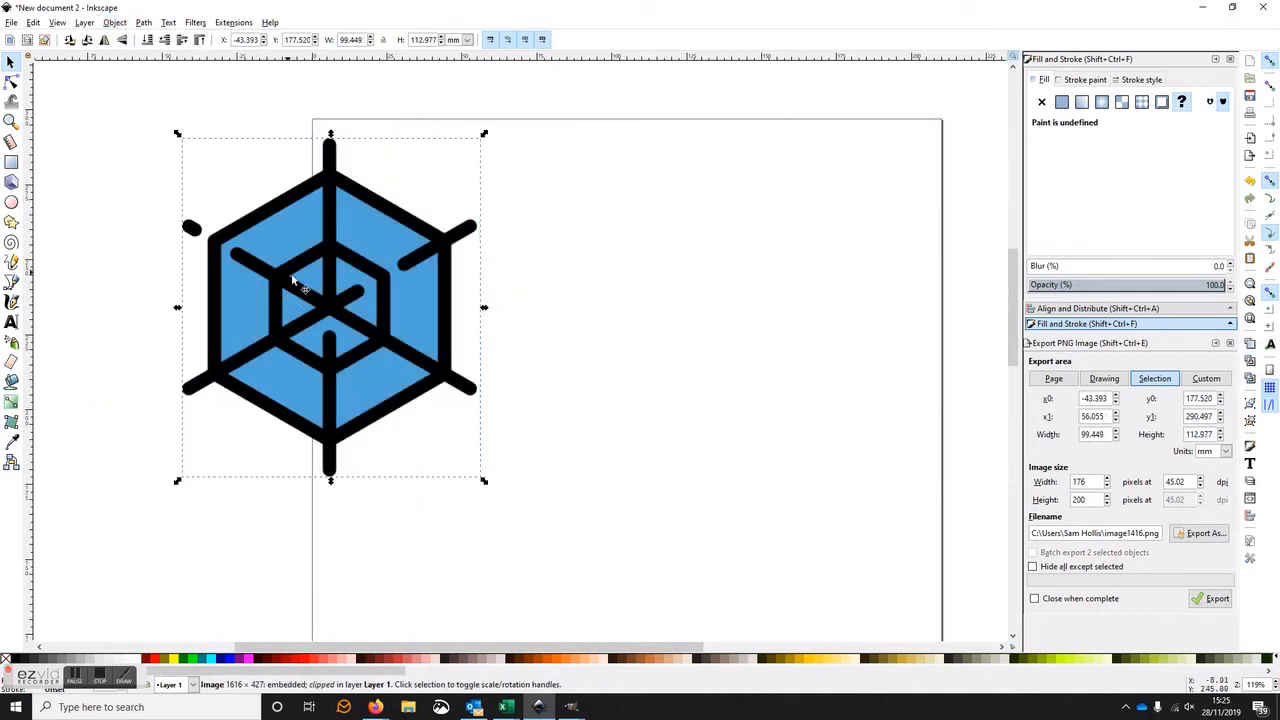
click(79, 208)
drag(300, 286, 515, 312)
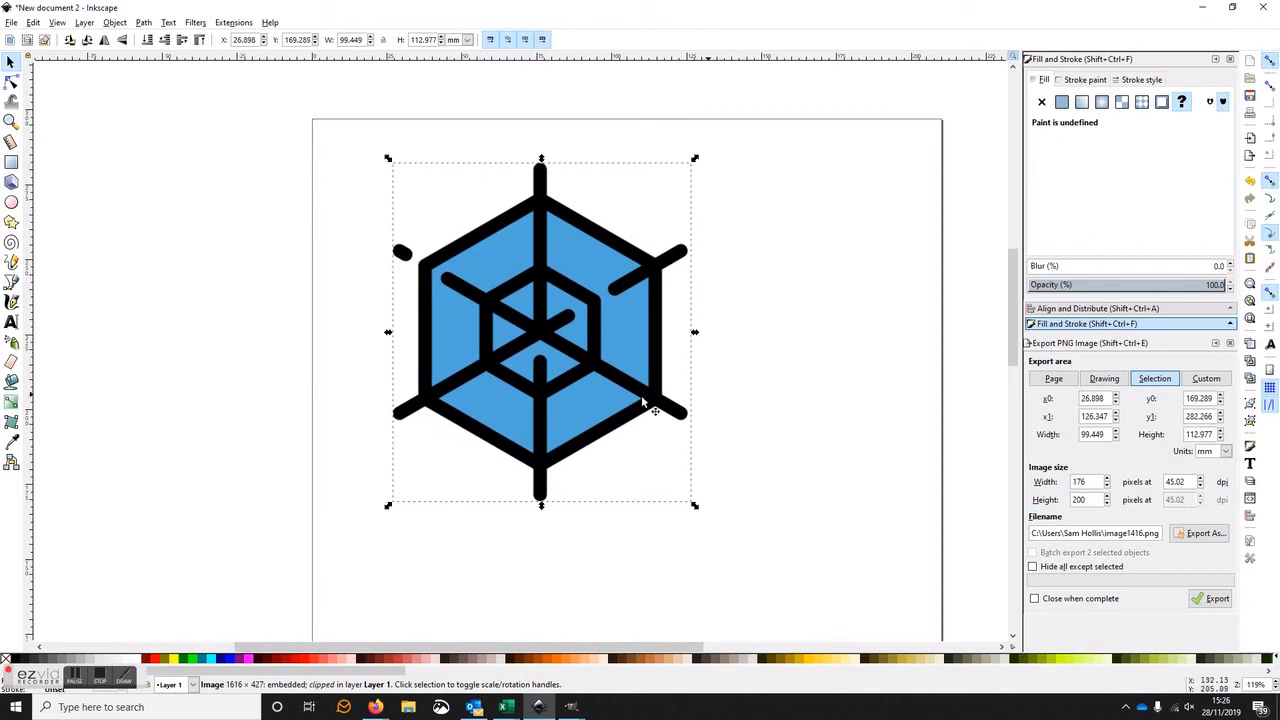
- Turn on the checkerboard background in the document properties
click(8, 23)
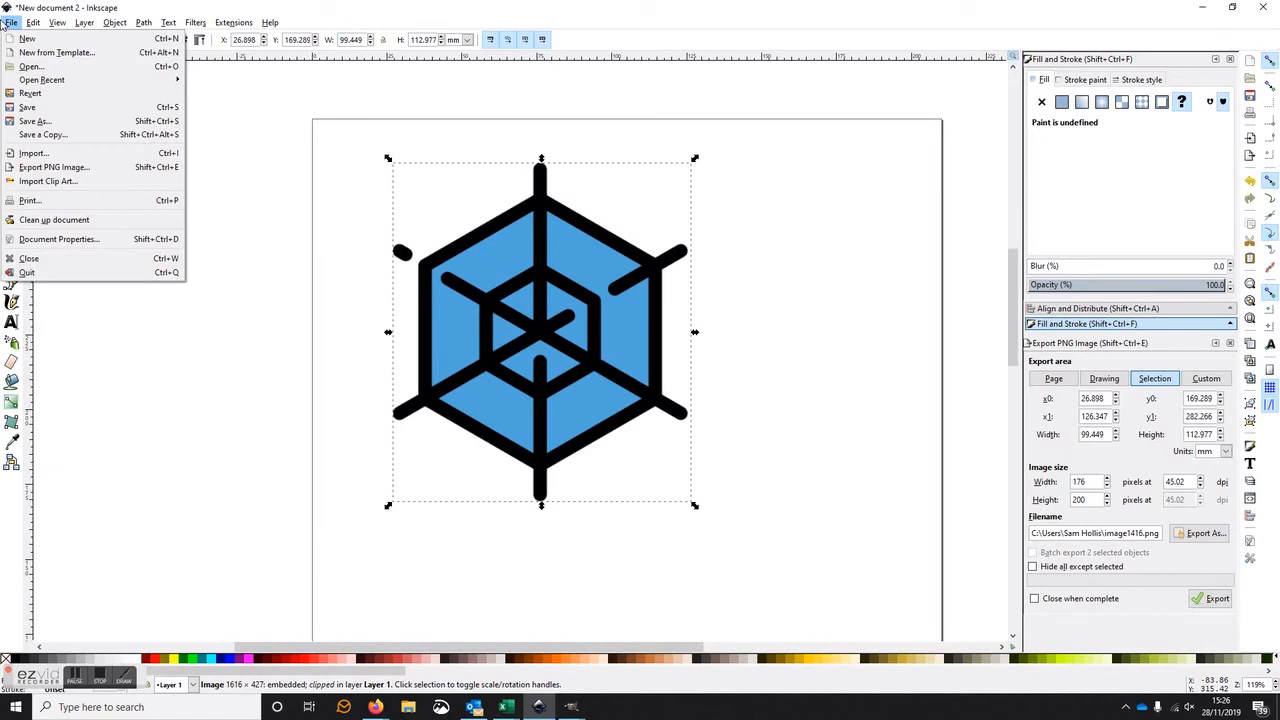
click(70, 240)
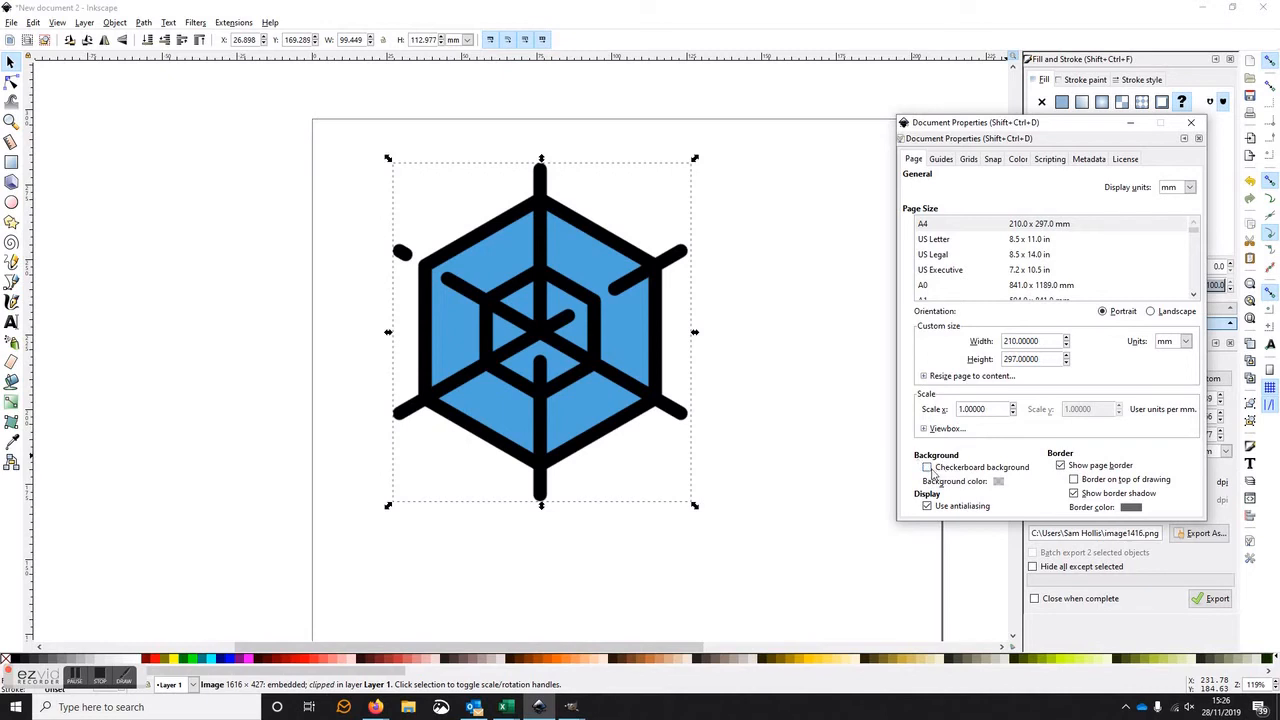
click(927, 467)
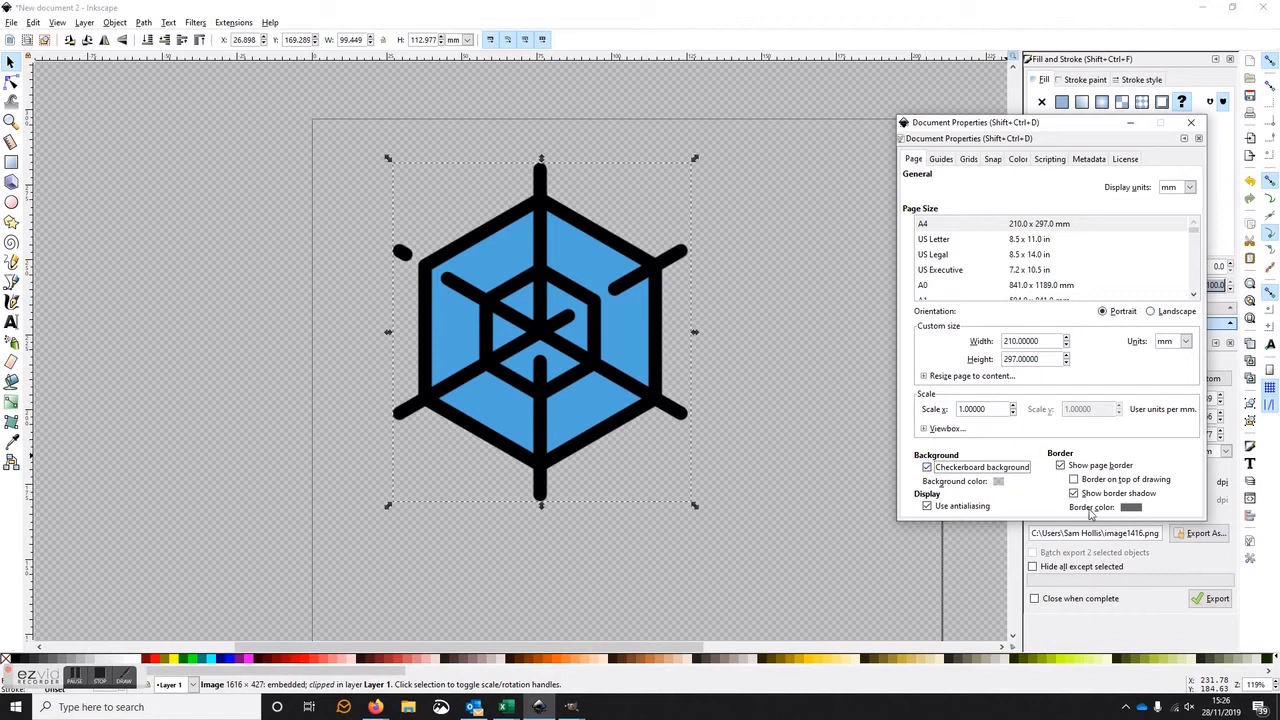
click(1191, 122)
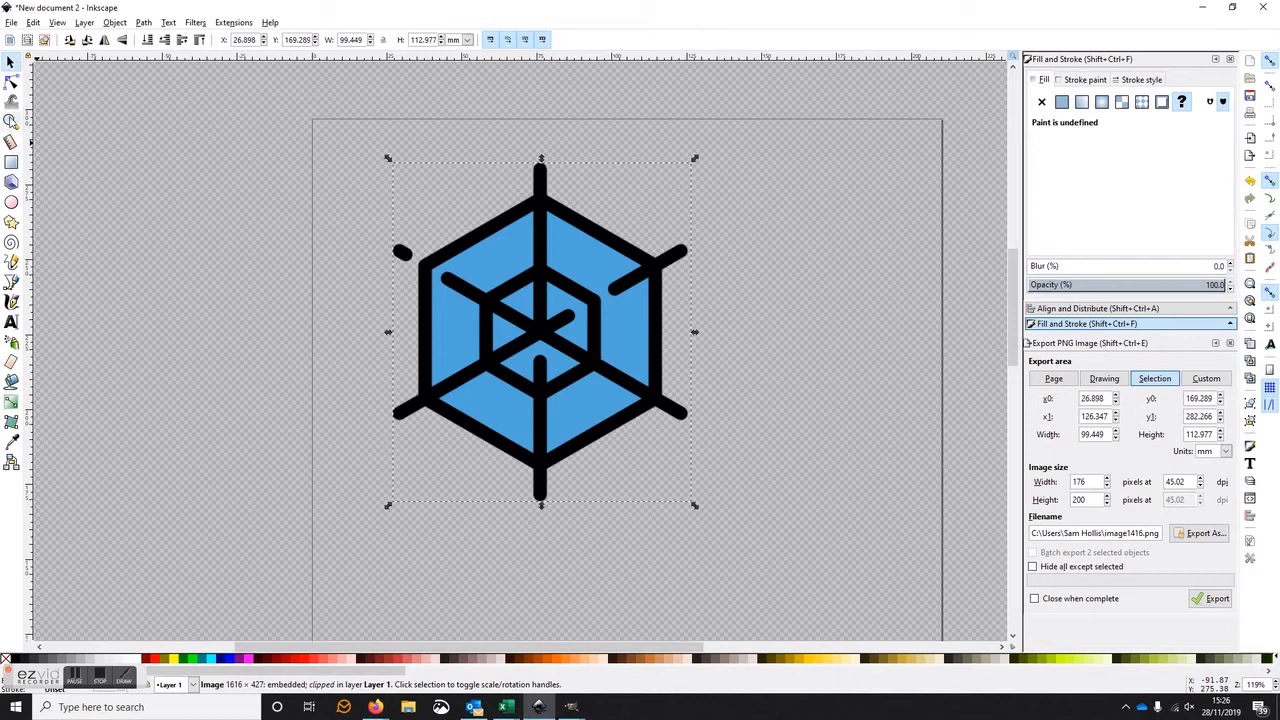
- Draw a rectangle about 116 × 121 mm over the web icon and set its fill colour to RGB 255, 255, 255
click(12, 162)
mouse_move(368, 146)
mouse_down()
mouse_move(600, 446)
mouse_move(690, 522)
mouse_move(724, 518)
mouse_move(708, 514)
mouse_move(717, 509)
mouse_up()
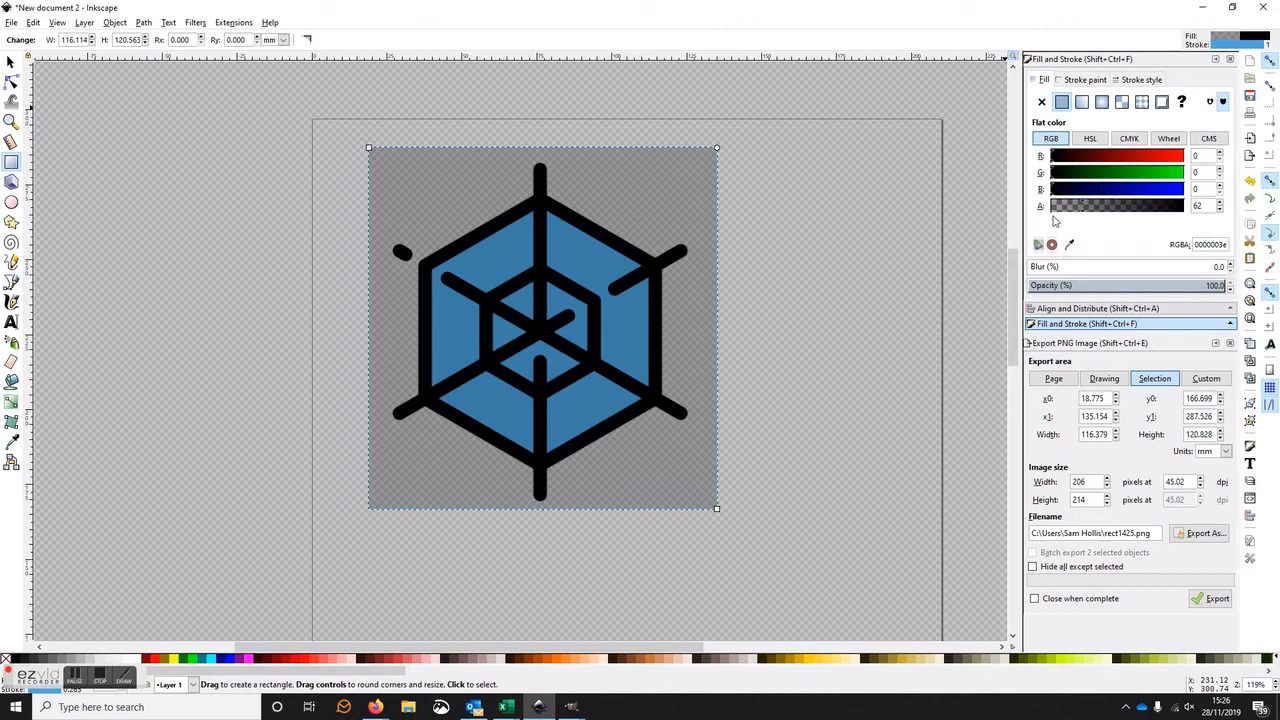
drag(1052, 190, 1204, 203)
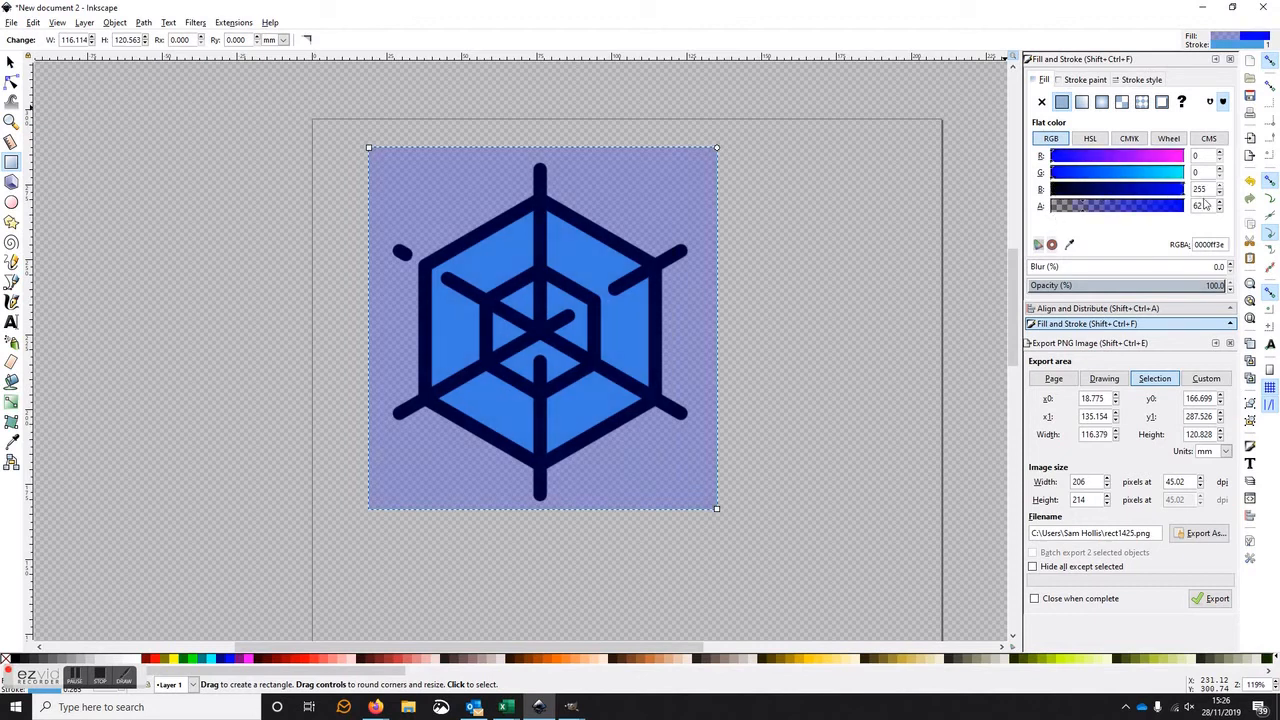
drag(1055, 173, 1195, 173)
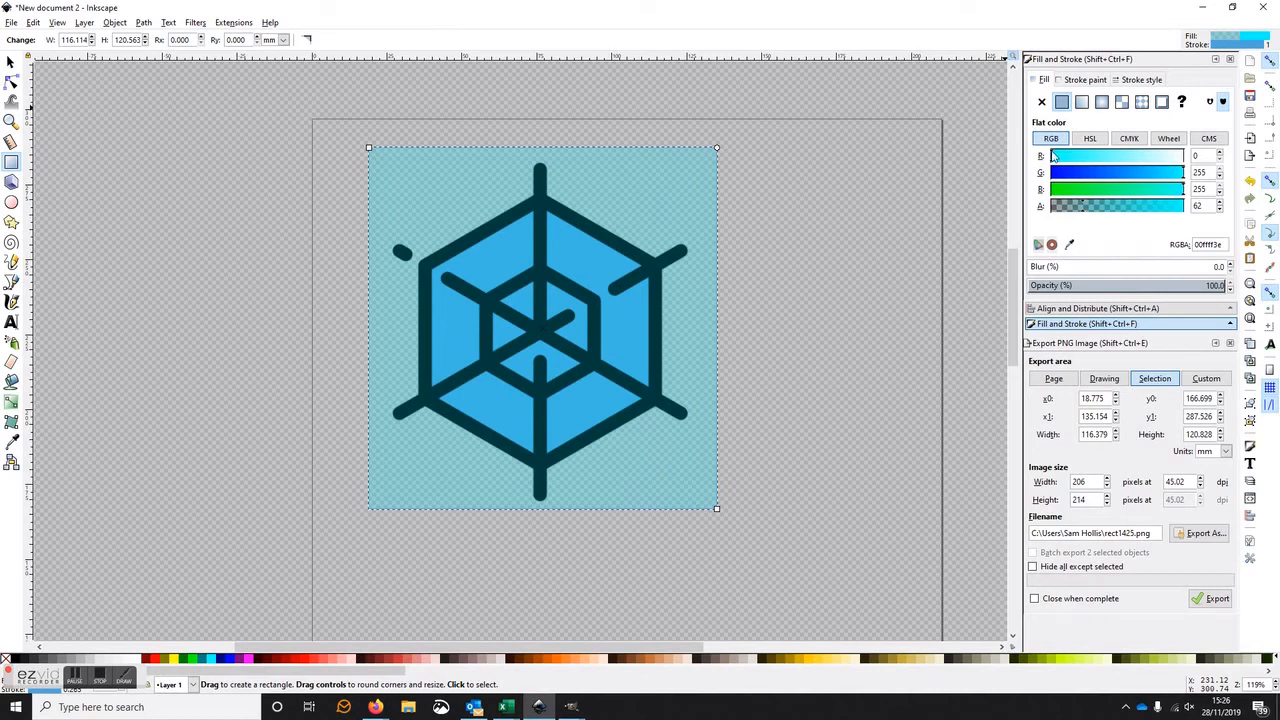
drag(1052, 156, 1190, 157)
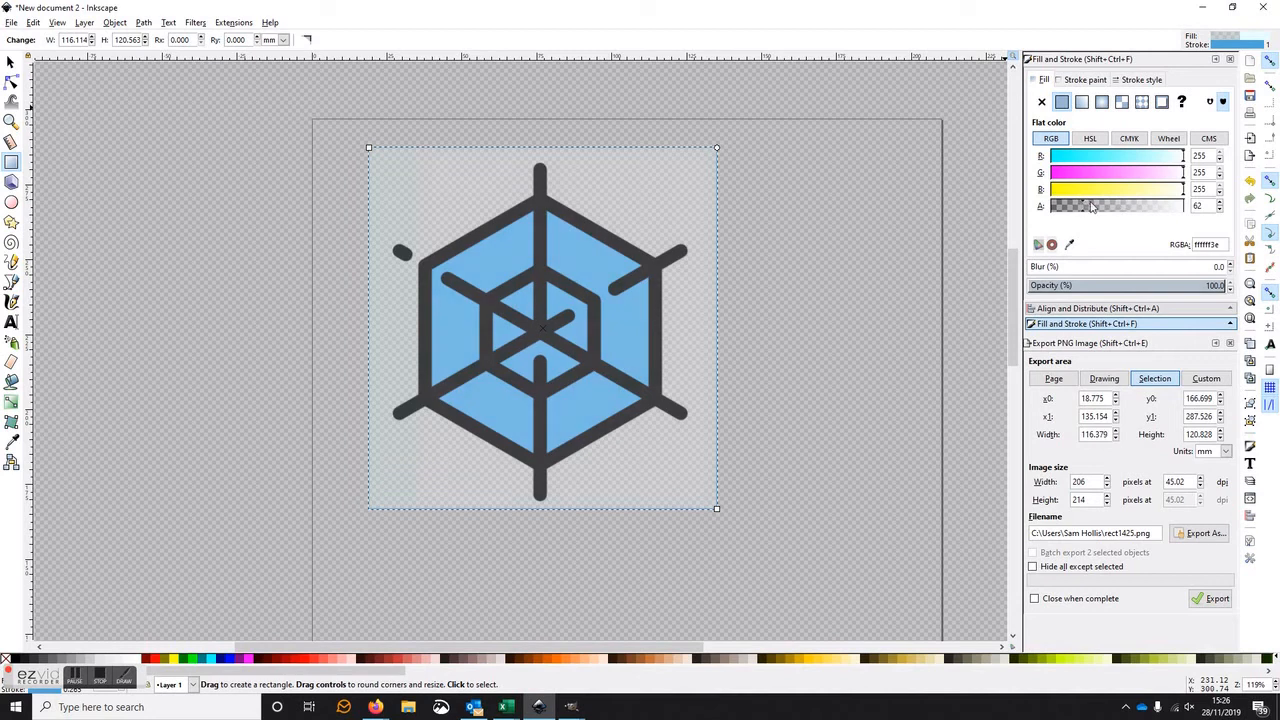
- Raise the white rectangle's fill alpha to 251 and lower it to the bottom, behind the web icon
drag(1093, 206, 1192, 193)
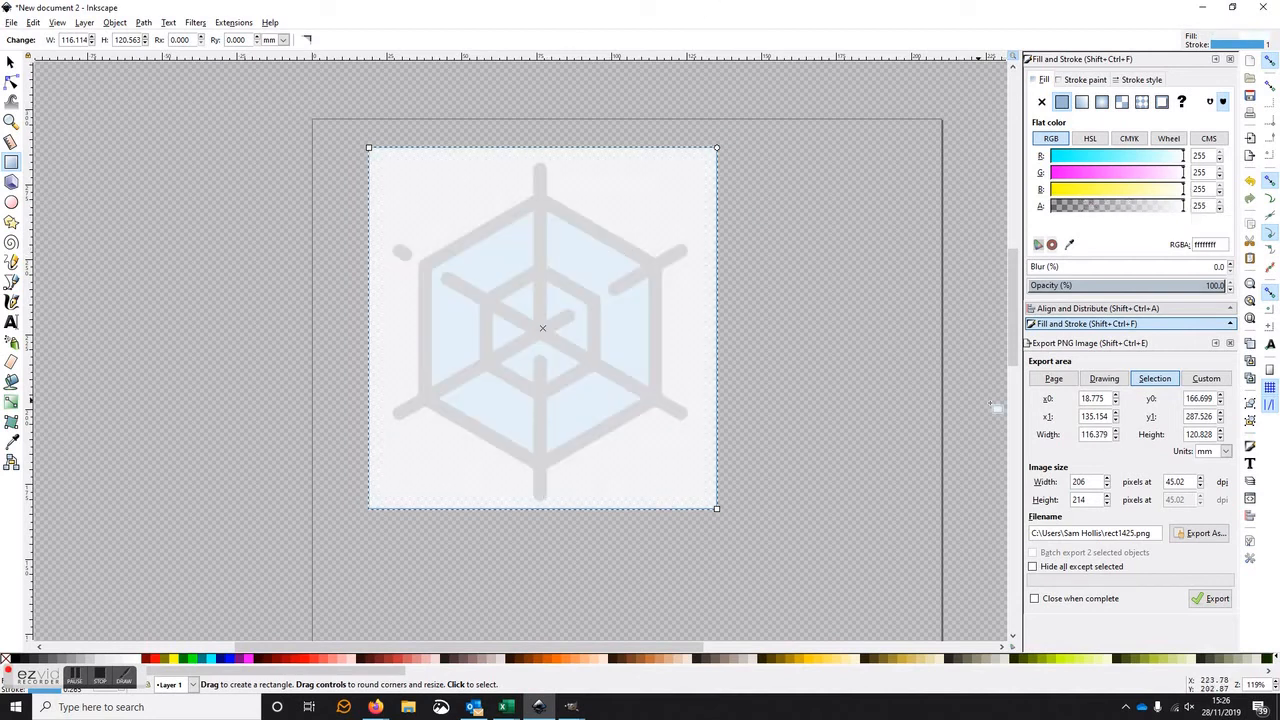
click(10, 62)
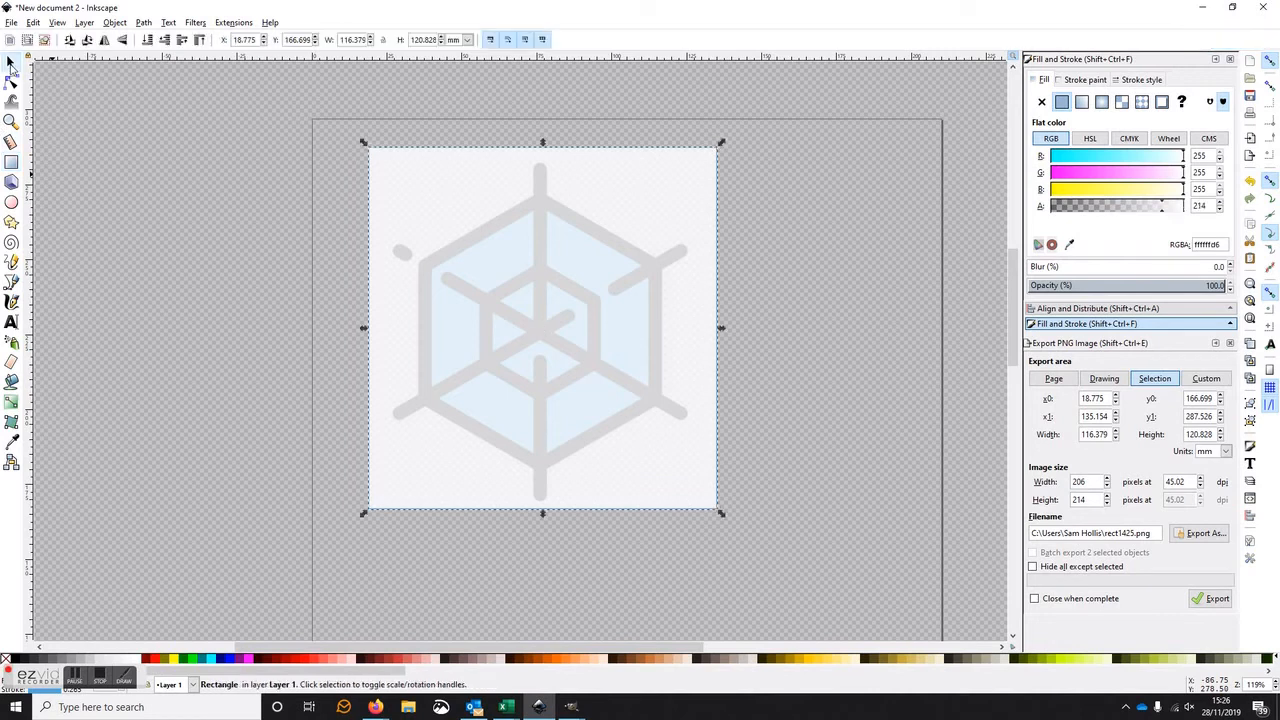
key(alt+Right)
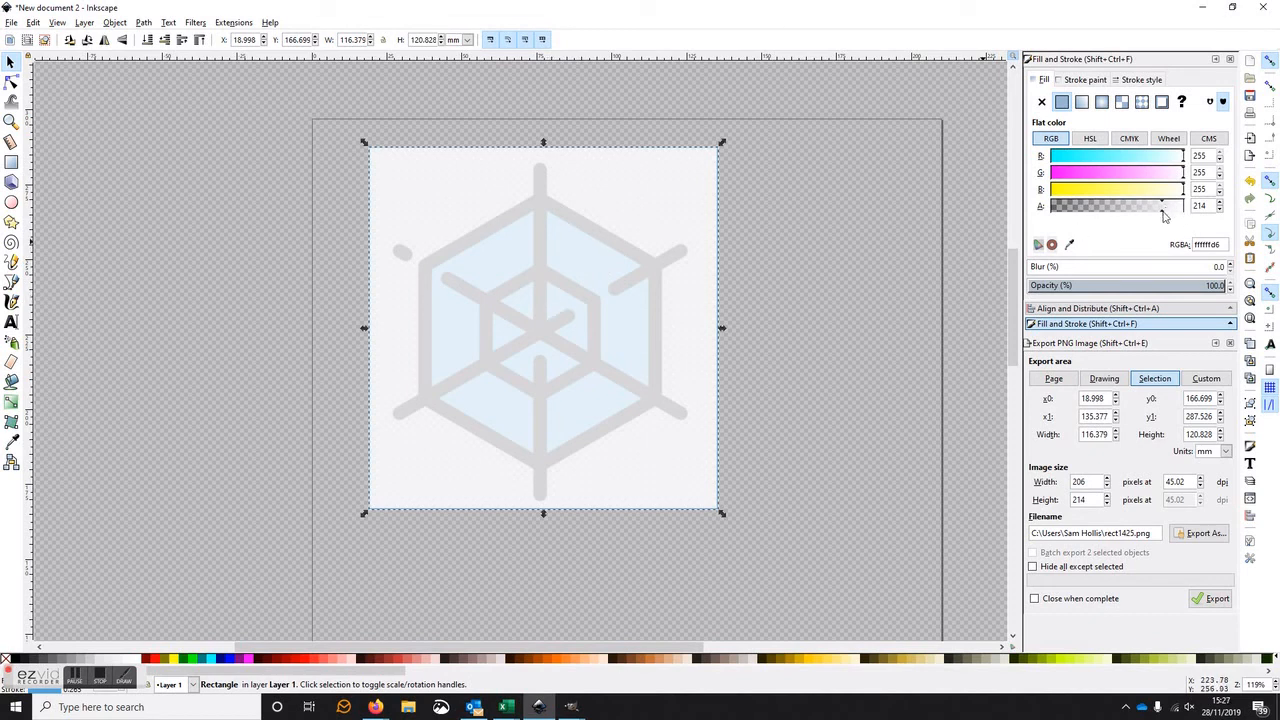
drag(1163, 216, 1210, 216)
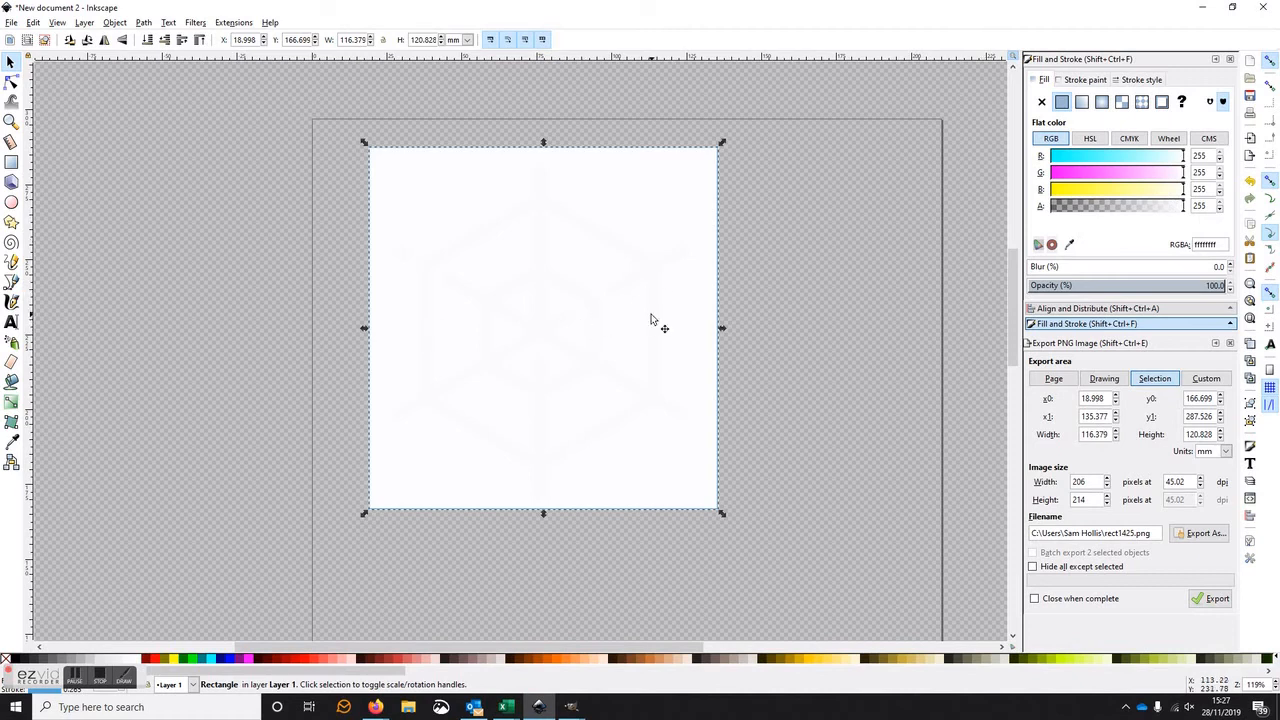
click(147, 41)
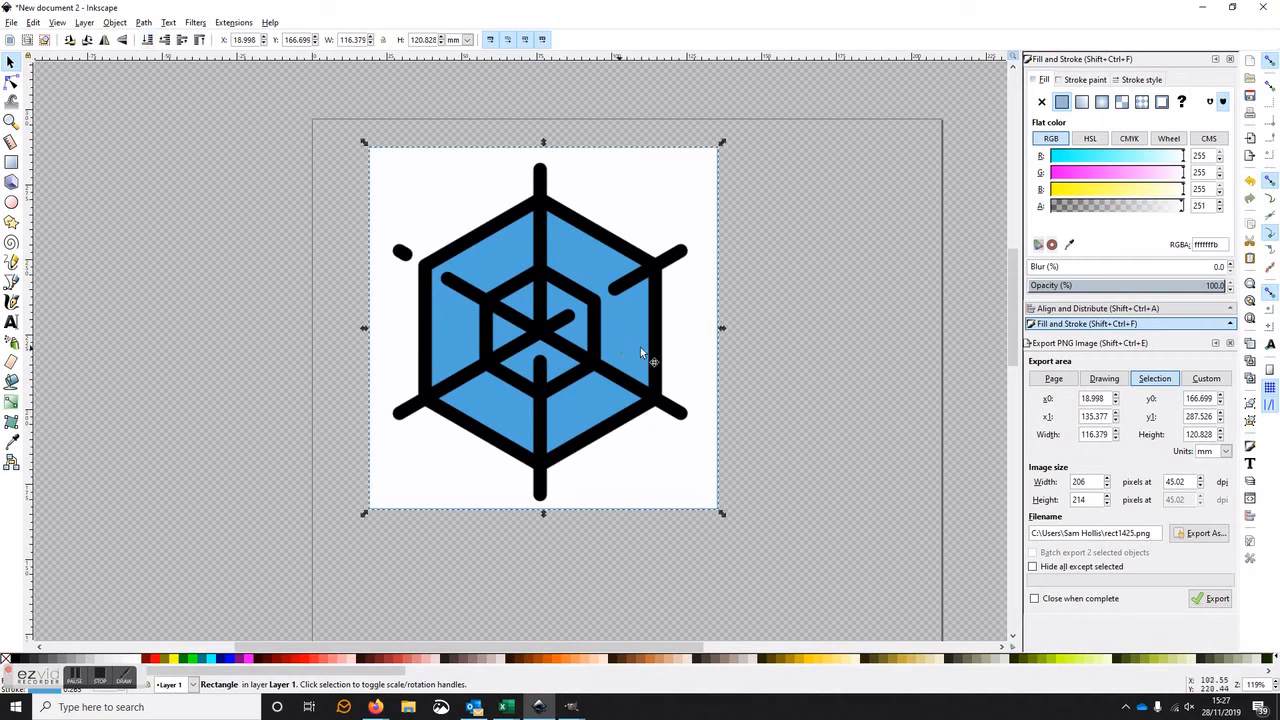
click(776, 336)
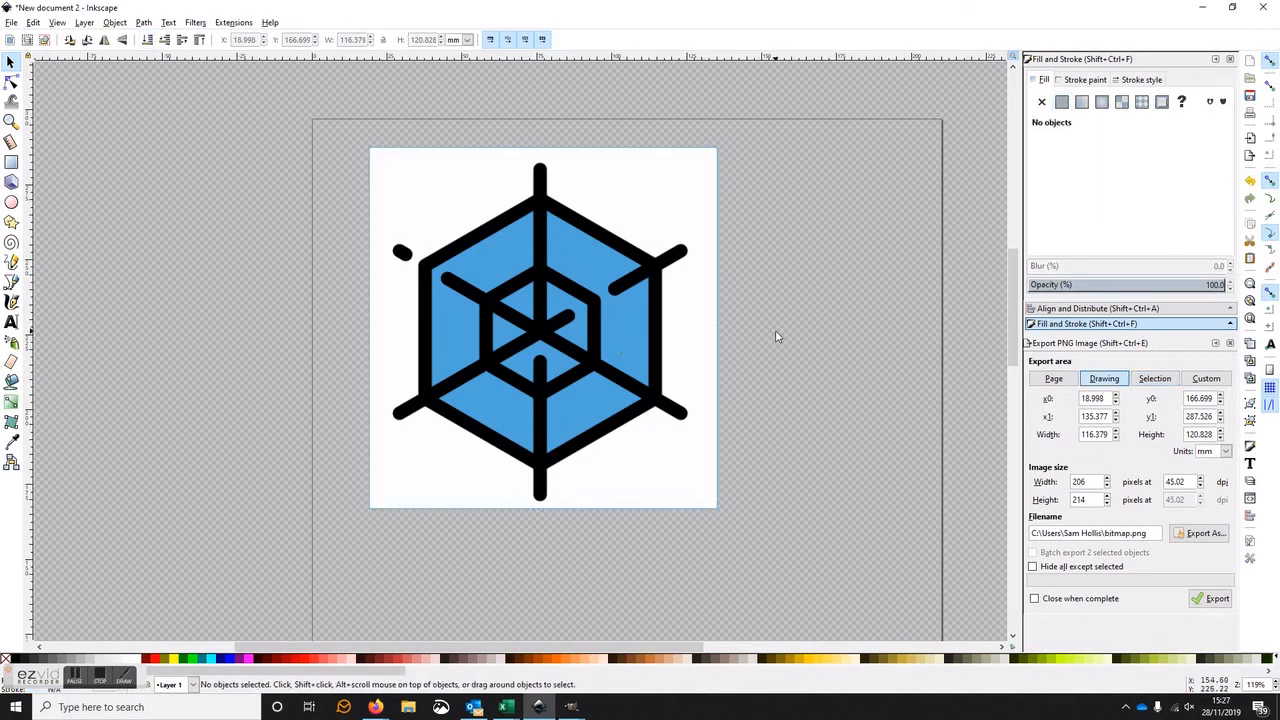
- Draw a rectangle about 82 × 32 mm over the white square's upper-right corner and fill it with the web's sampled blue, RGB 80, 165, 220
click(11, 161)
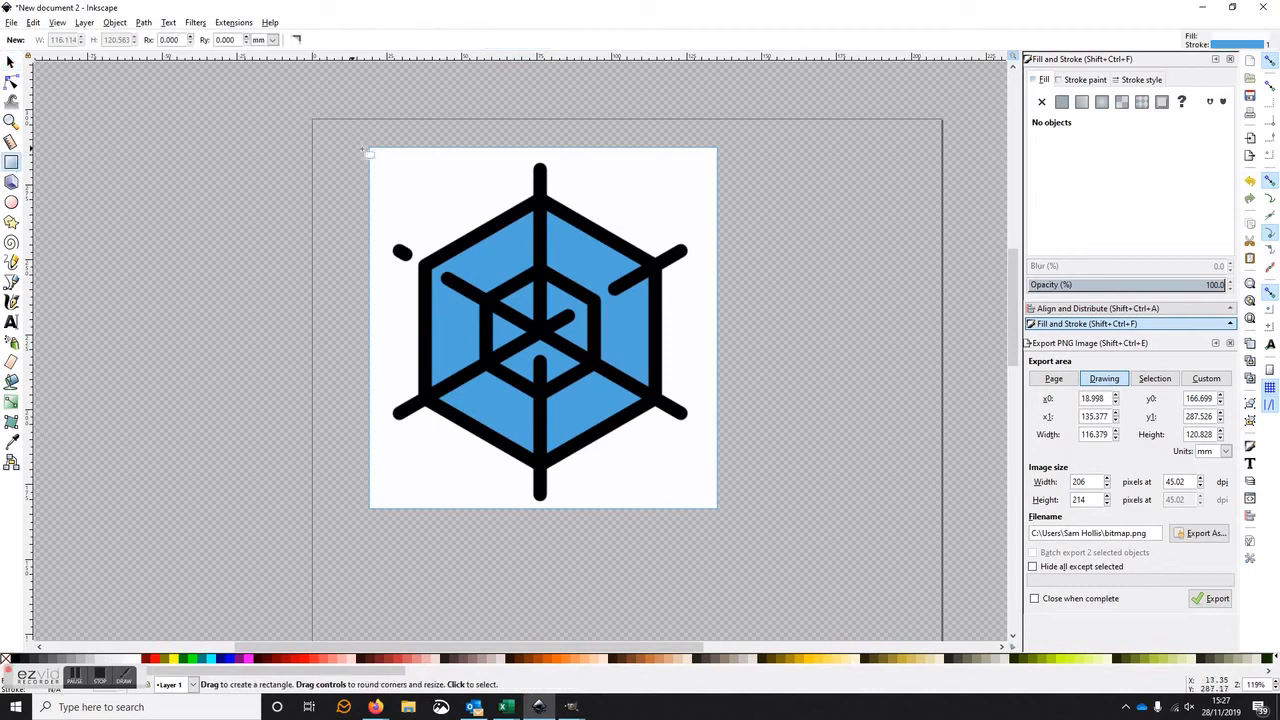
mouse_move(666, 107)
mouse_down()
mouse_move(894, 231)
mouse_move(912, 202)
mouse_up()
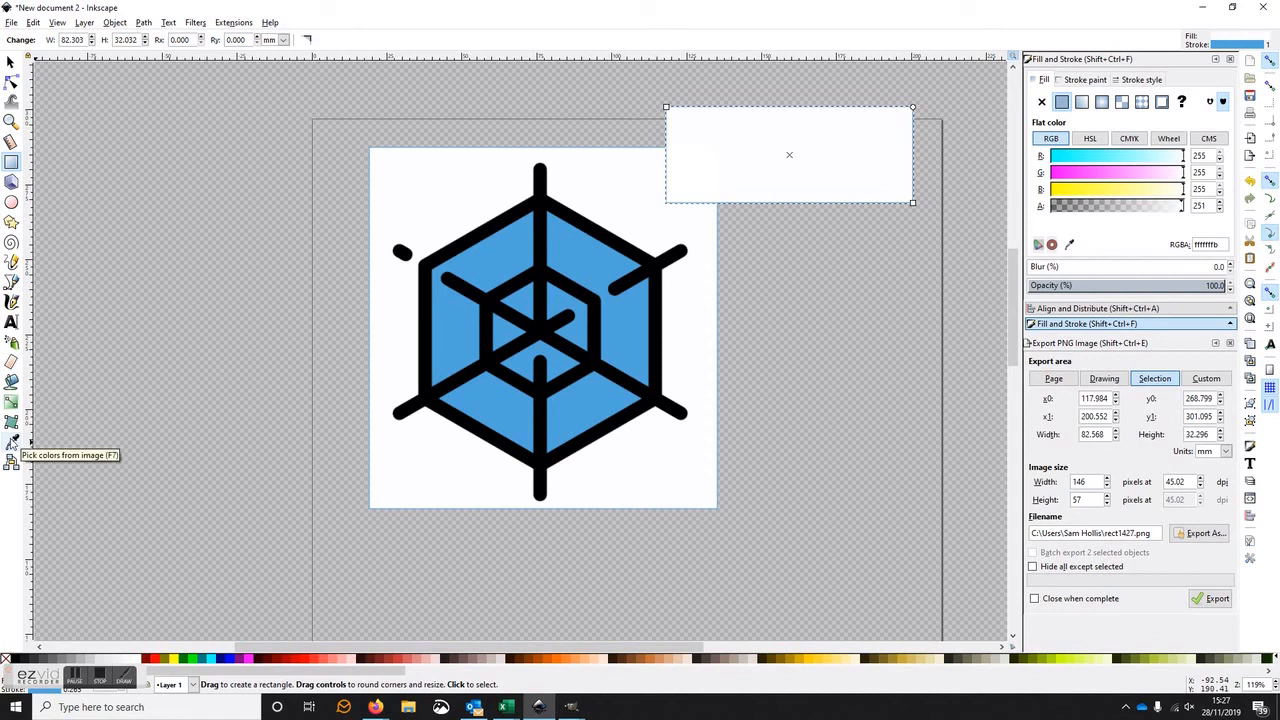
click(12, 446)
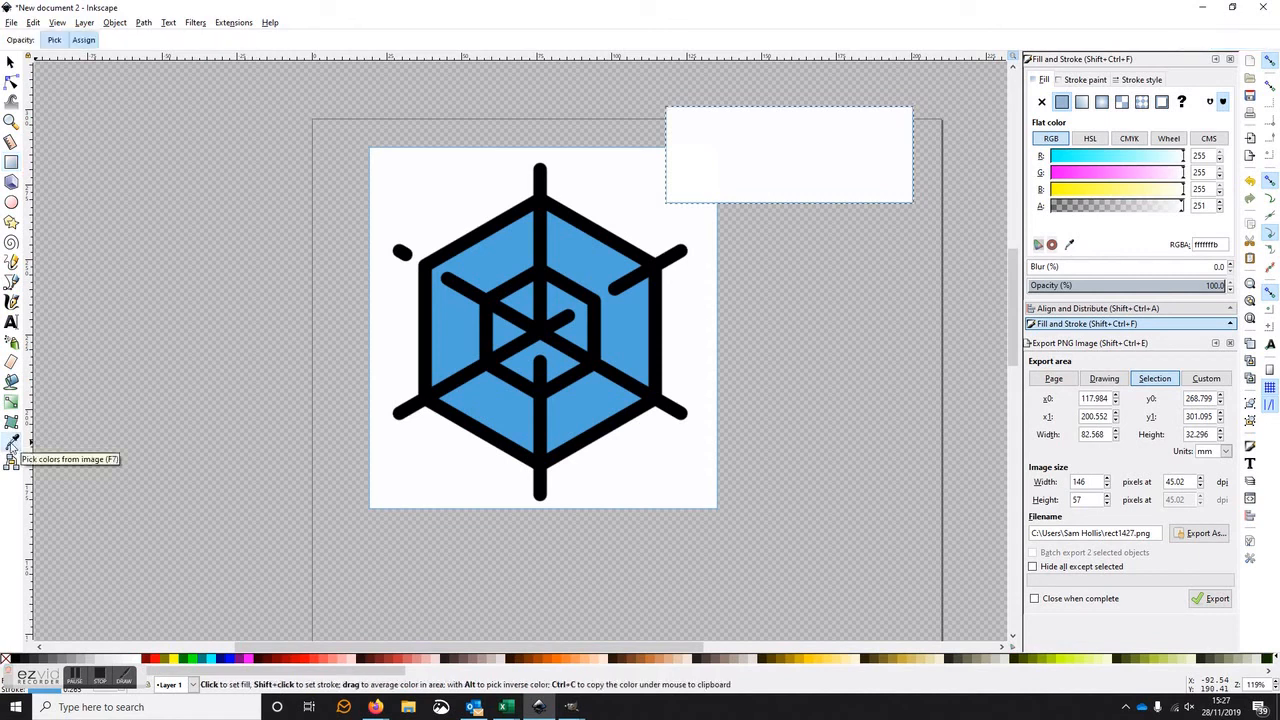
click(577, 259)
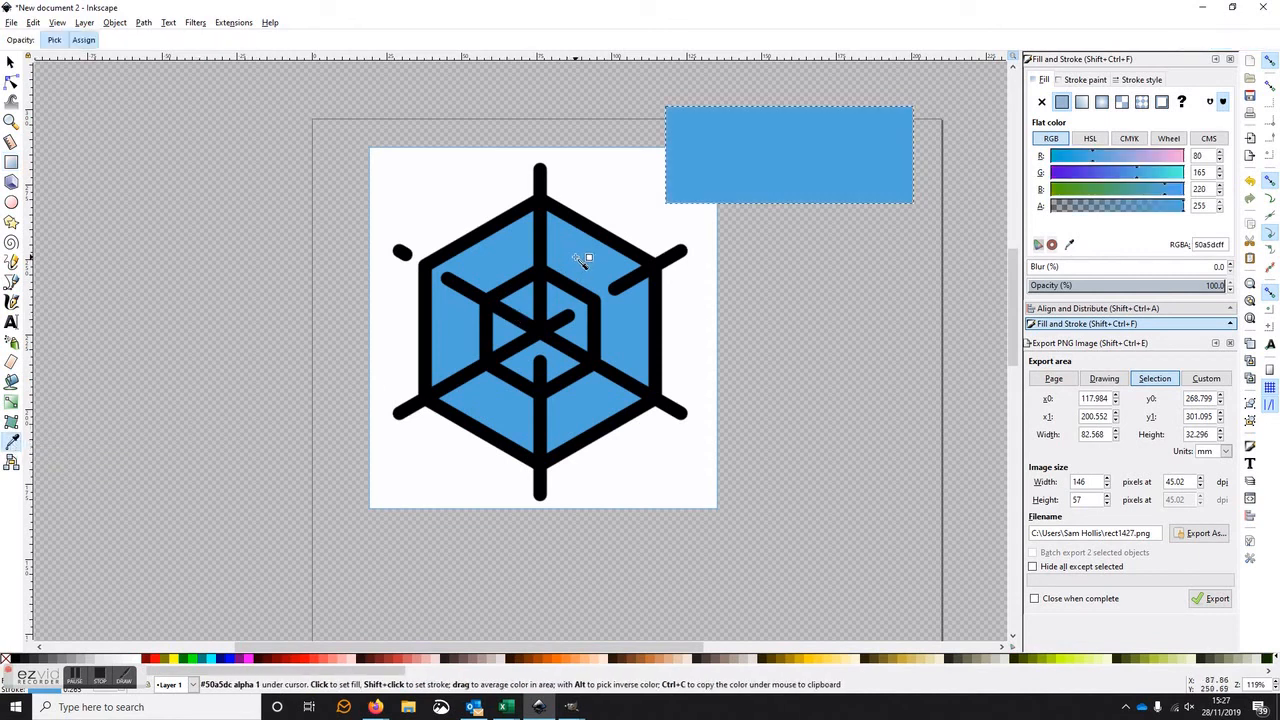
click(628, 284)
click(621, 196)
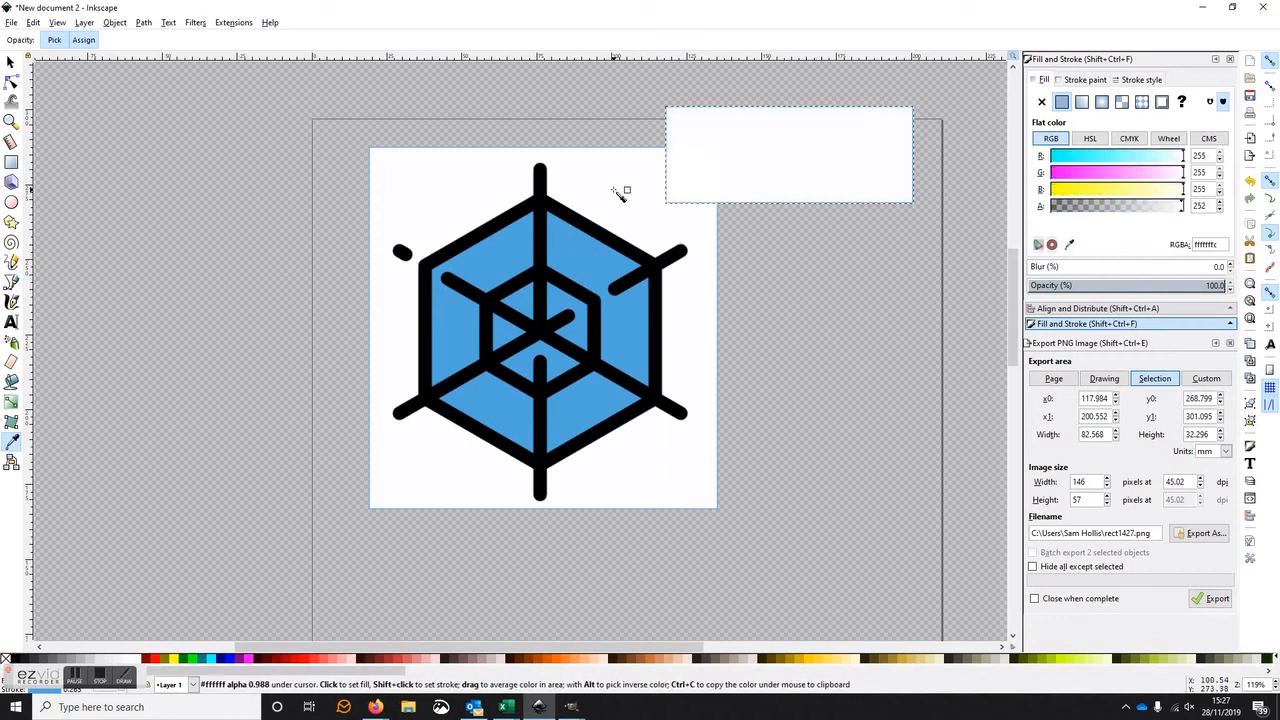
click(590, 259)
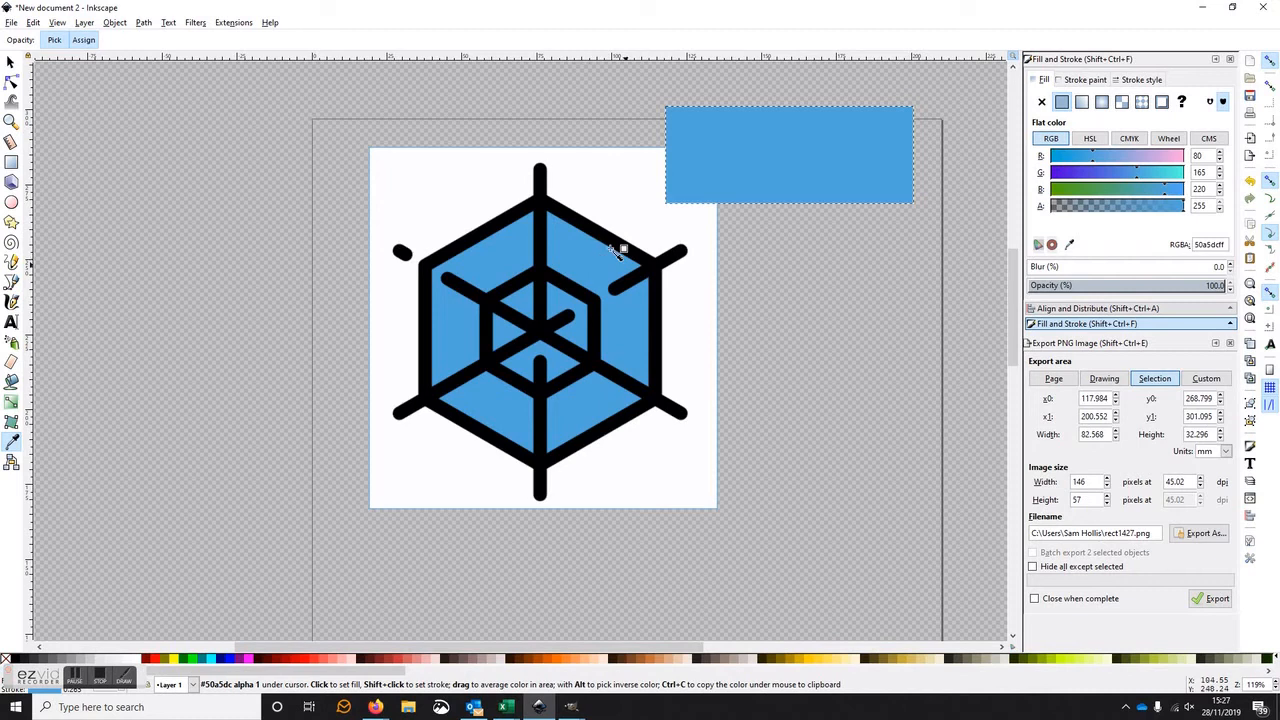
- Rotate, enlarge and move the blue rectangle into a diagonal bar over the web's upper-right part, about 98 × 89 mm overall, at X 80.8 mm, Y 226.6 mm
click(11, 63)
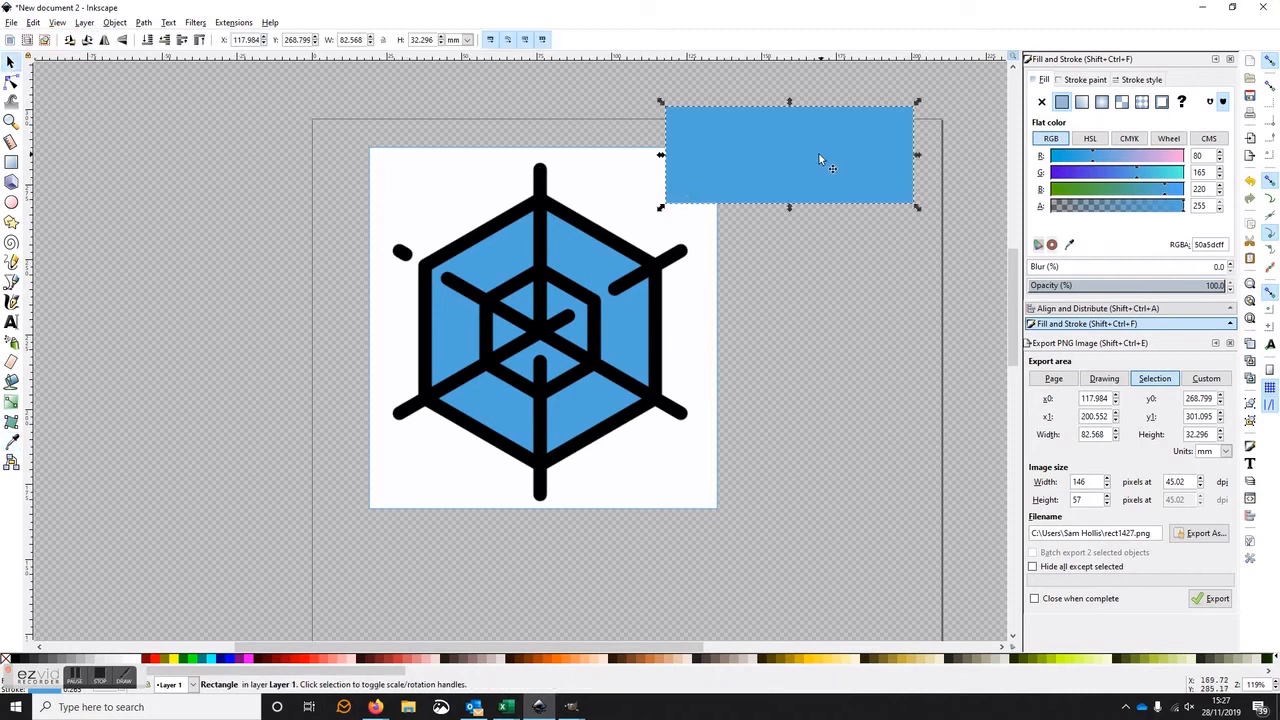
key(Escape)
click(789, 137)
drag(662, 103, 898, 154)
drag(848, 146, 747, 160)
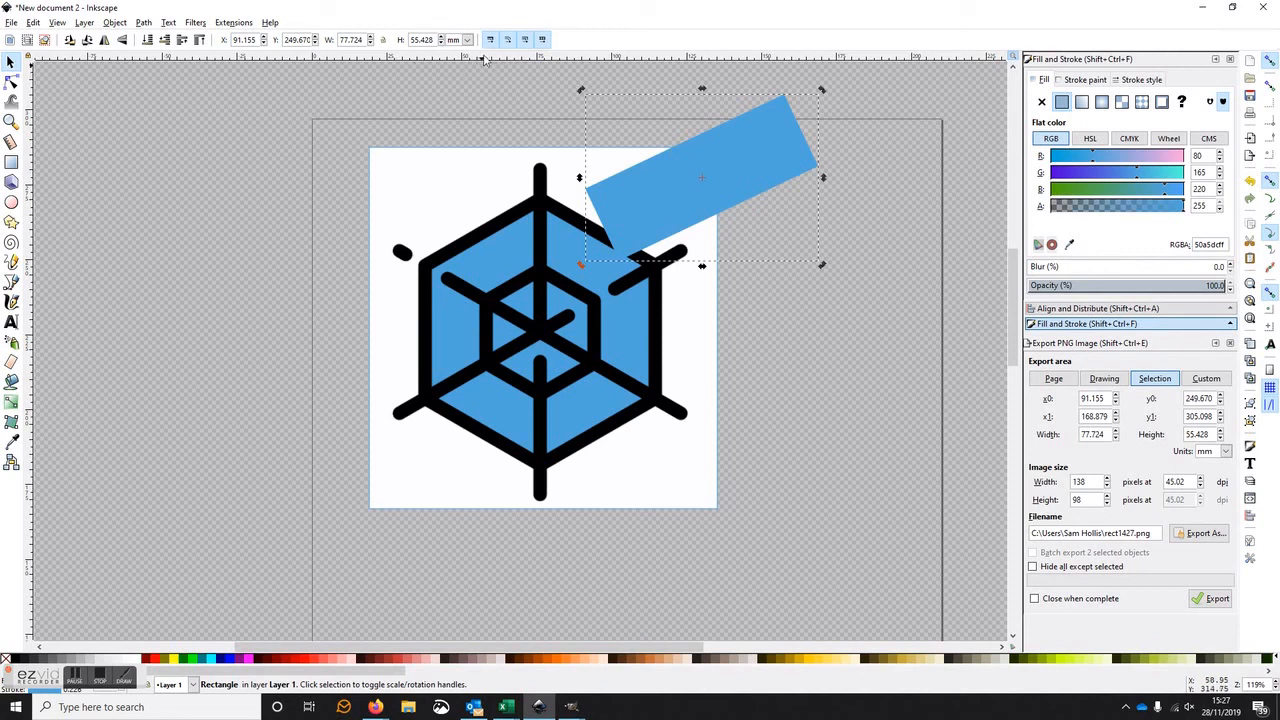
drag(691, 202, 648, 242)
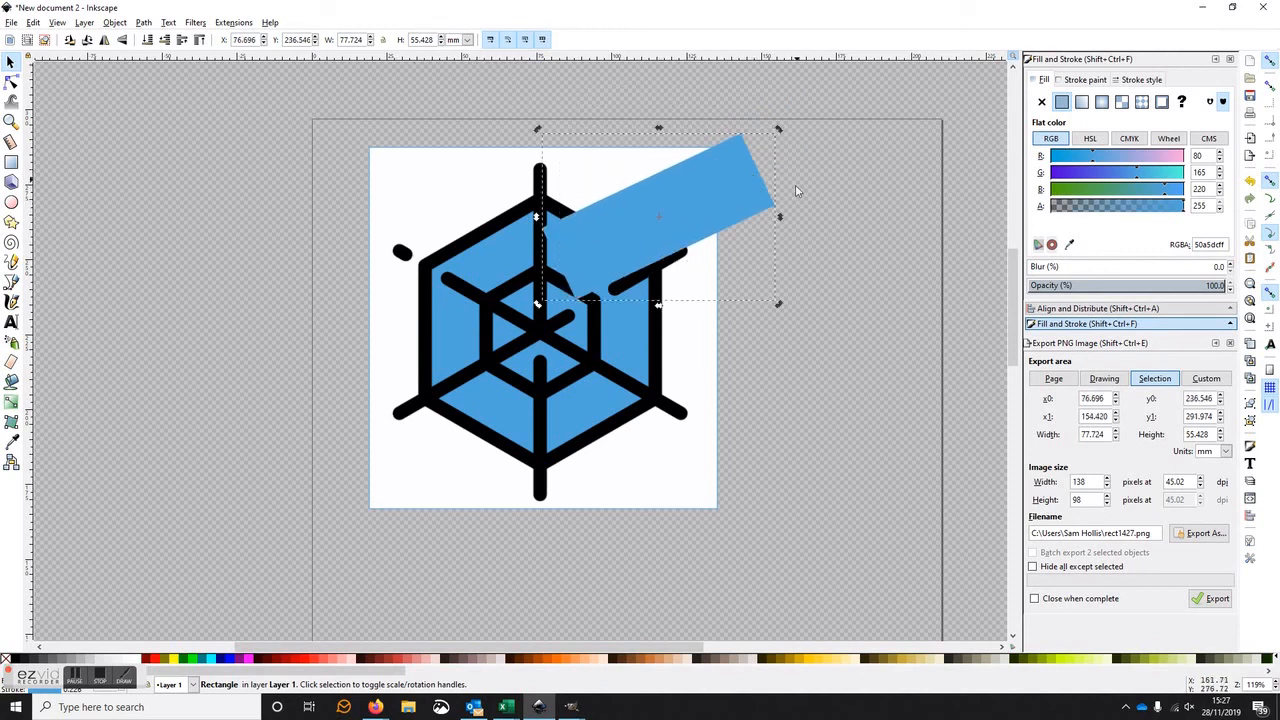
drag(781, 131, 810, 59)
click(826, 112)
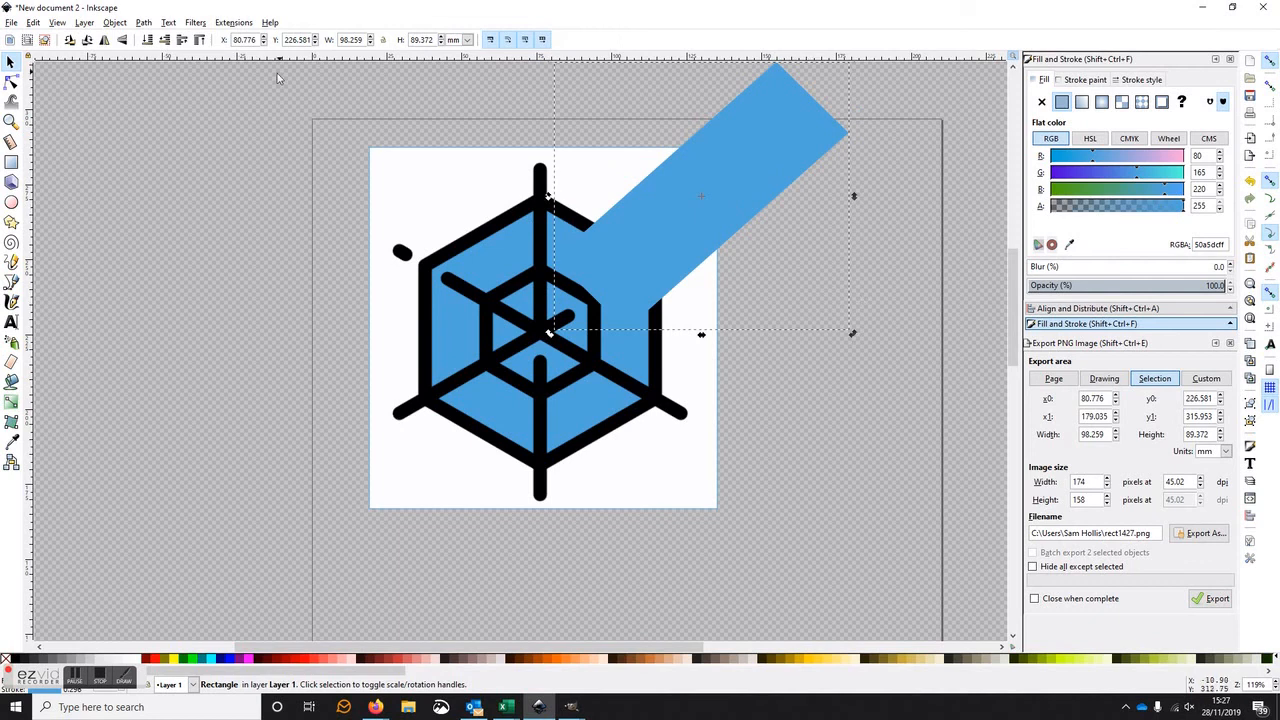
- Lower the blue bar to the bottom and raise it one level, between the white square and the web icon
click(147, 40)
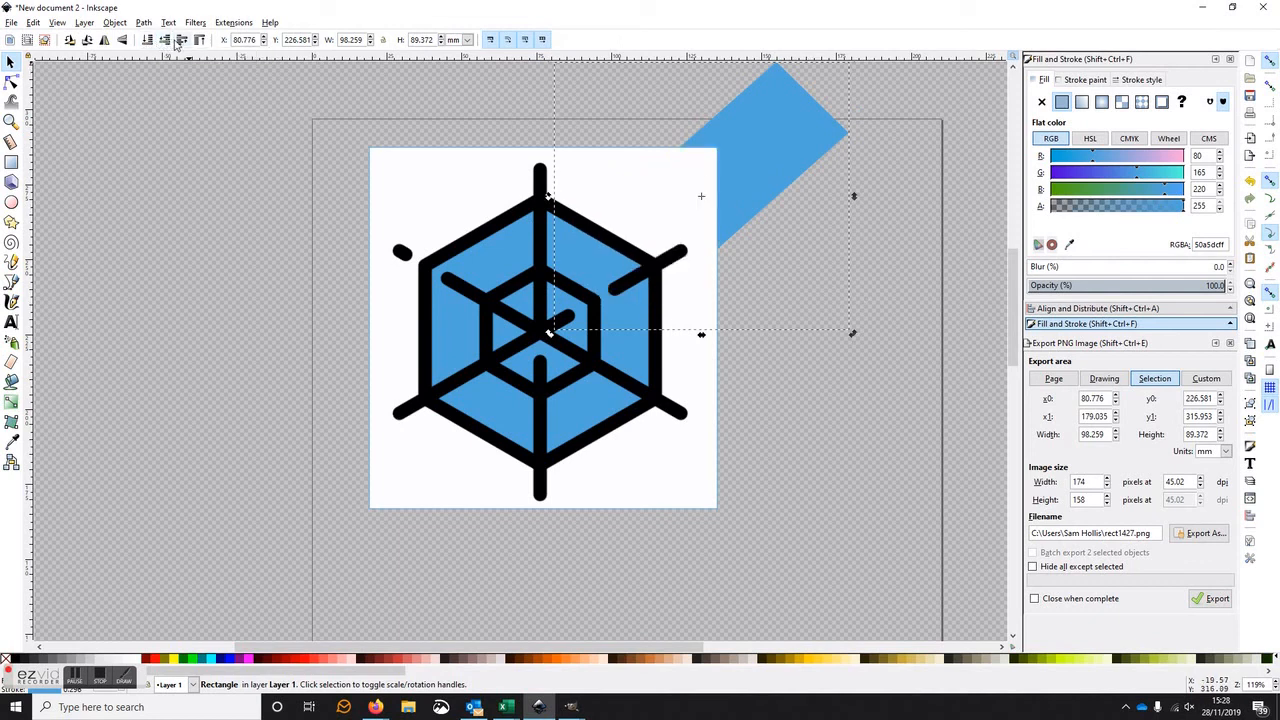
click(181, 40)
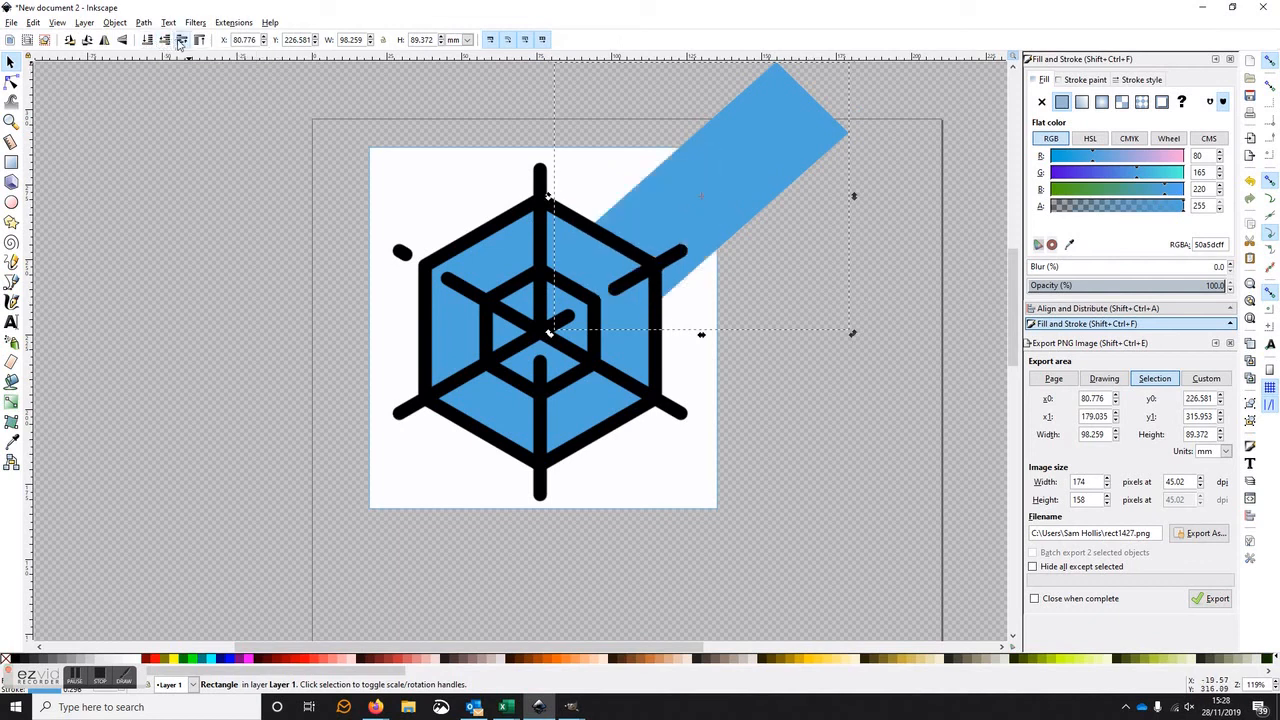
click(306, 152)
- Select the web icon, the white square and the blue bar together
scroll(818, 395, up, 1)
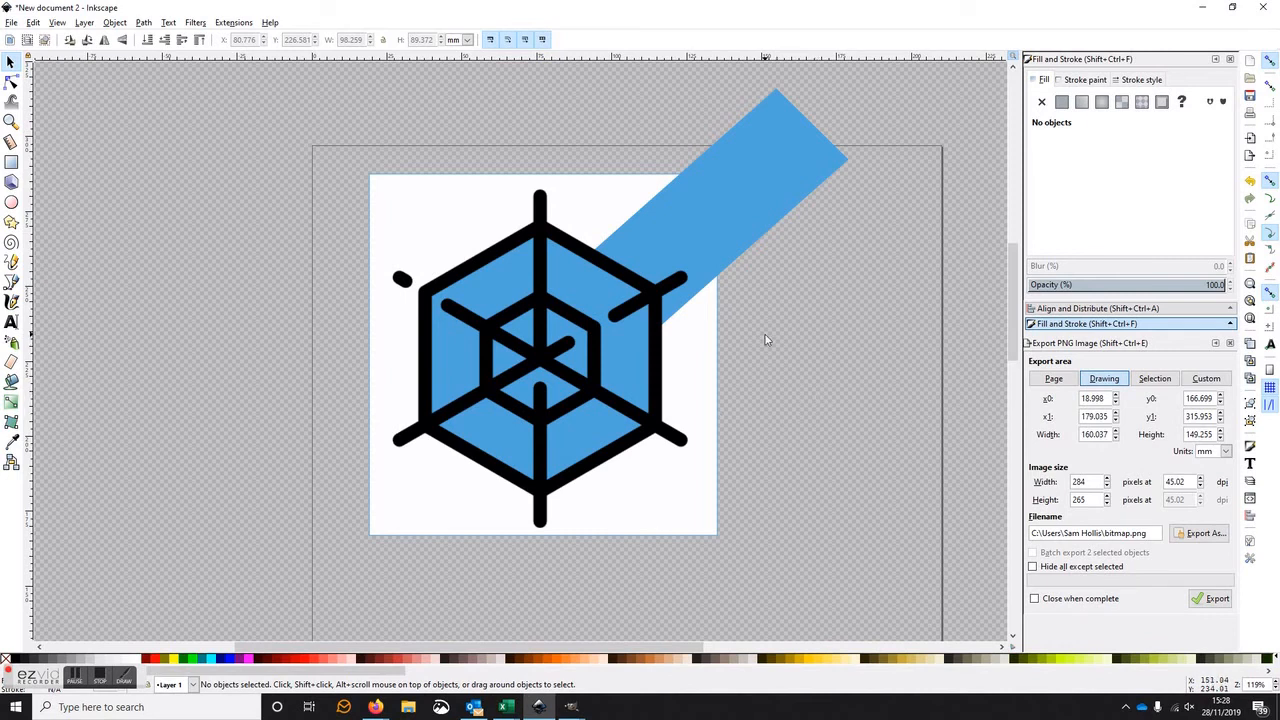
scroll(880, 469, down, 5)
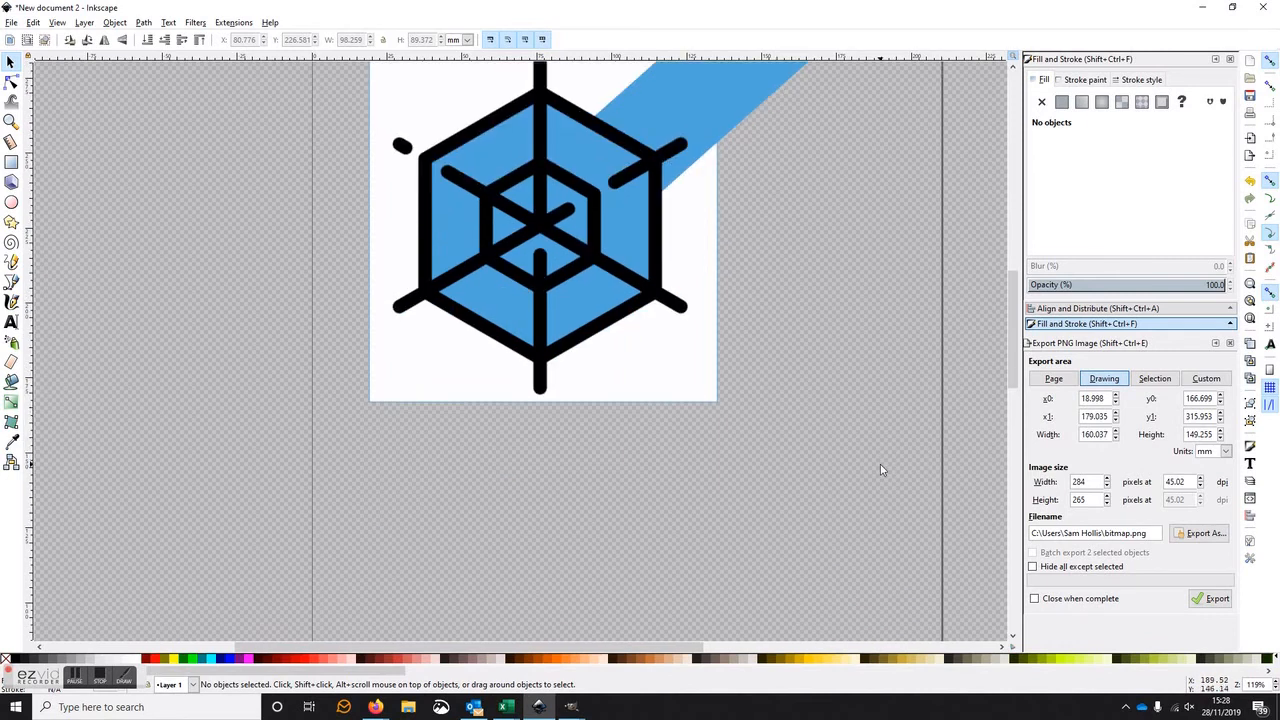
scroll(880, 464, down, 9)
scroll(879, 461, up, 14)
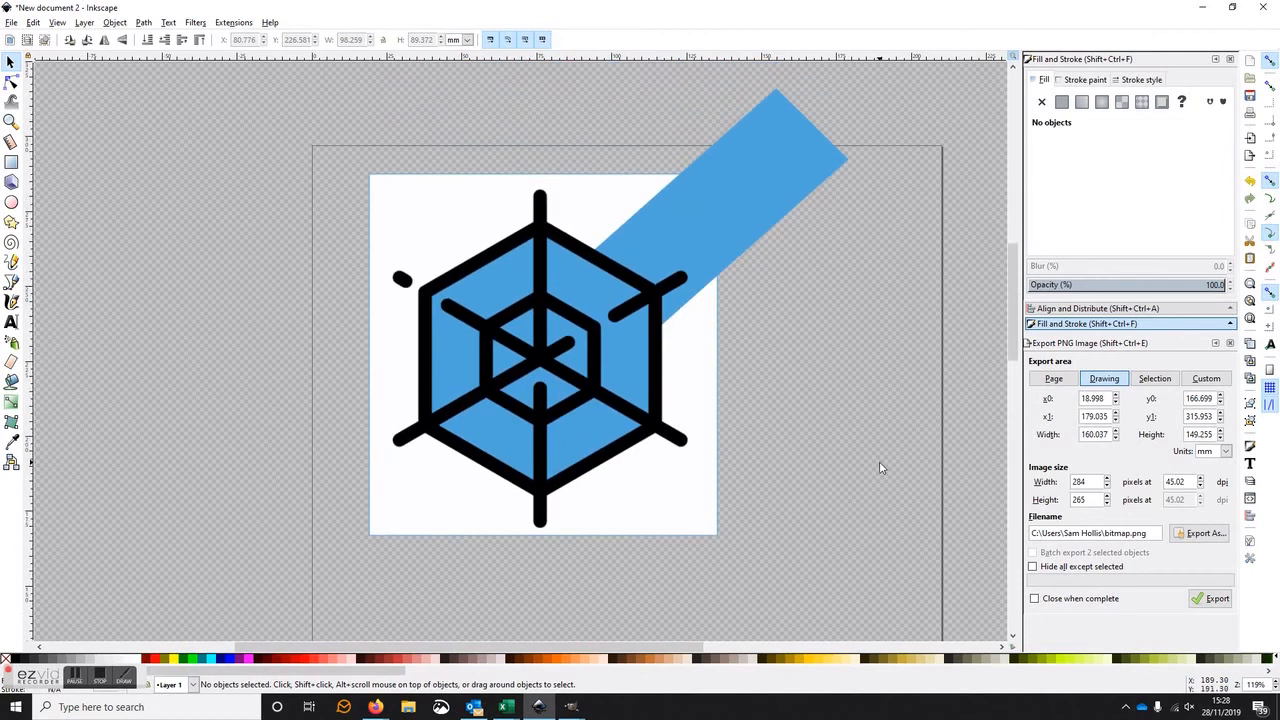
mouse_move(117, 75)
mouse_down()
mouse_move(251, 64)
mouse_move(838, 312)
mouse_move(961, 417)
mouse_move(808, 311)
mouse_move(786, 251)
mouse_up()
scroll(782, 247, down, 10)
drag(168, 93, 932, 555)
drag(189, 69, 940, 598)
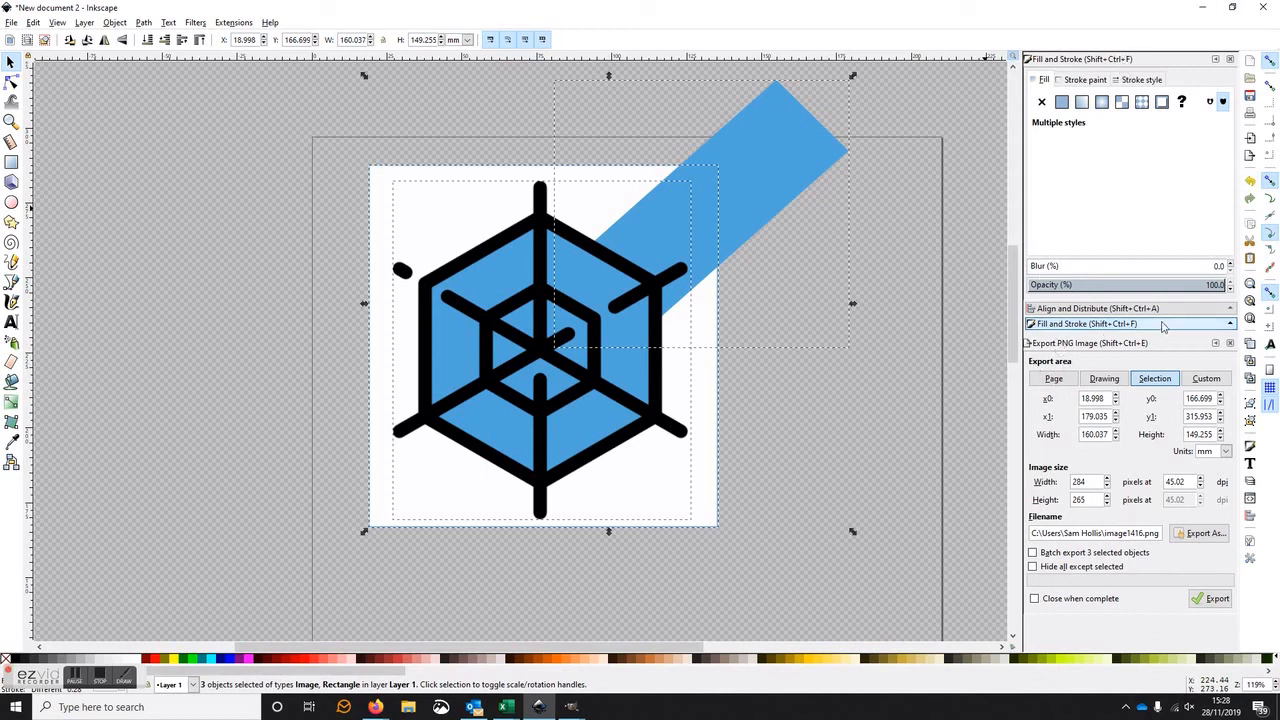
- Set up a PNG export of the selection at 283 × 264 pixels with the file name image1416
click(14, 23)
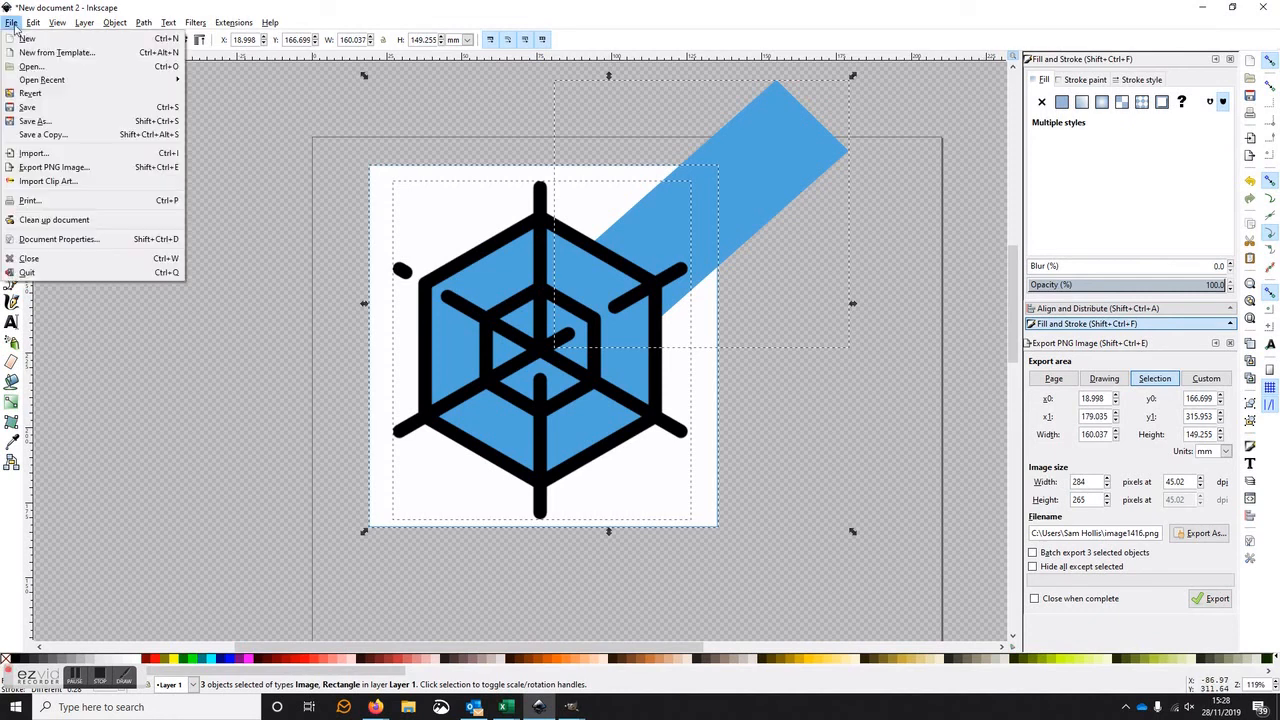
click(50, 168)
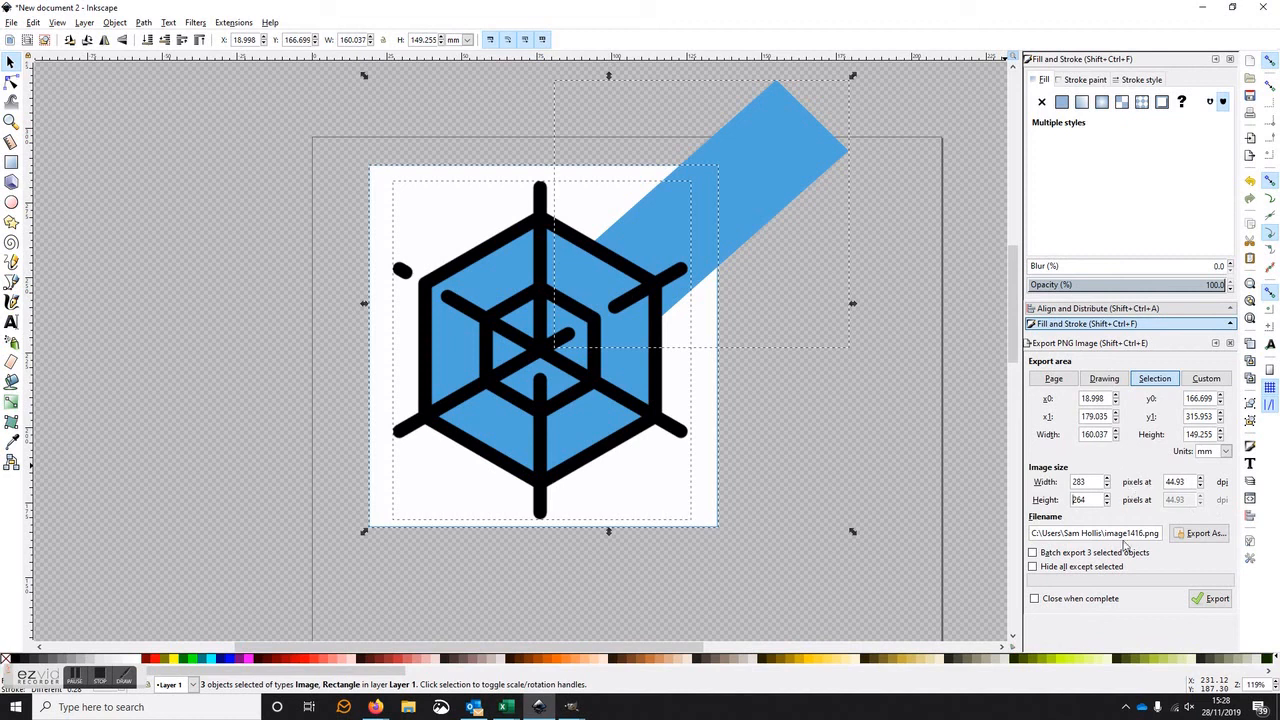
click(1200, 536)
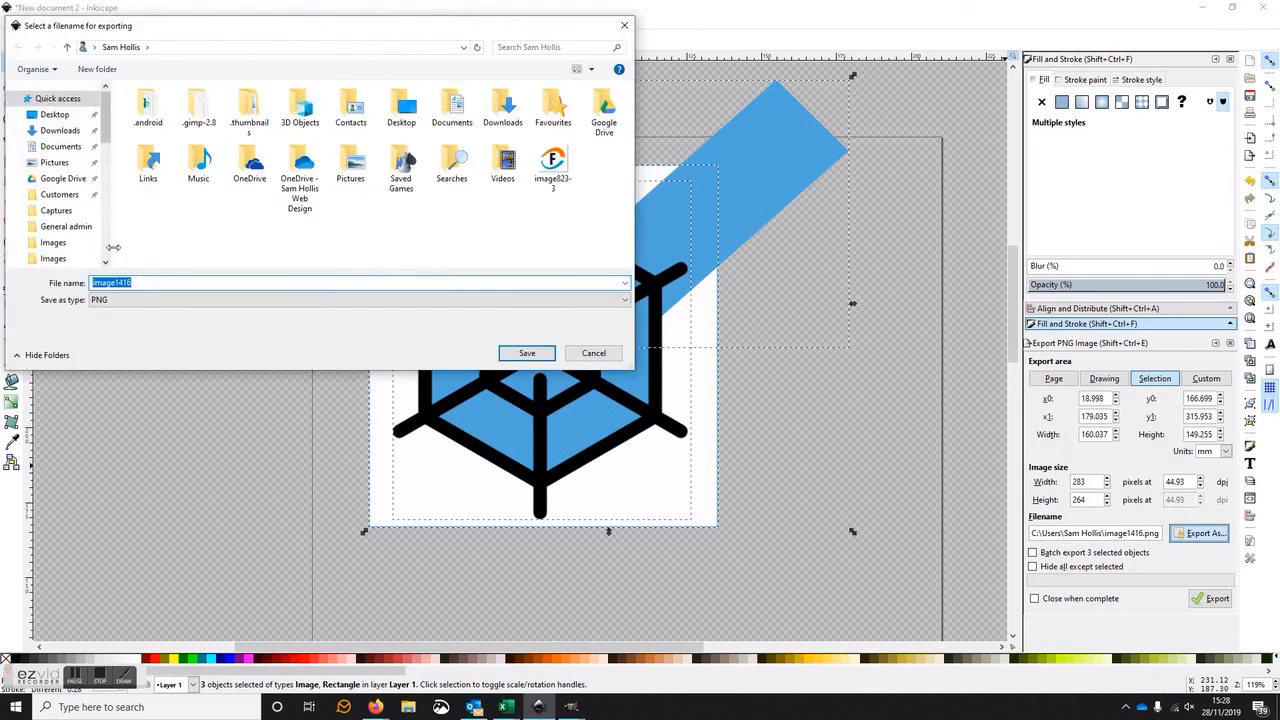
click(527, 354)
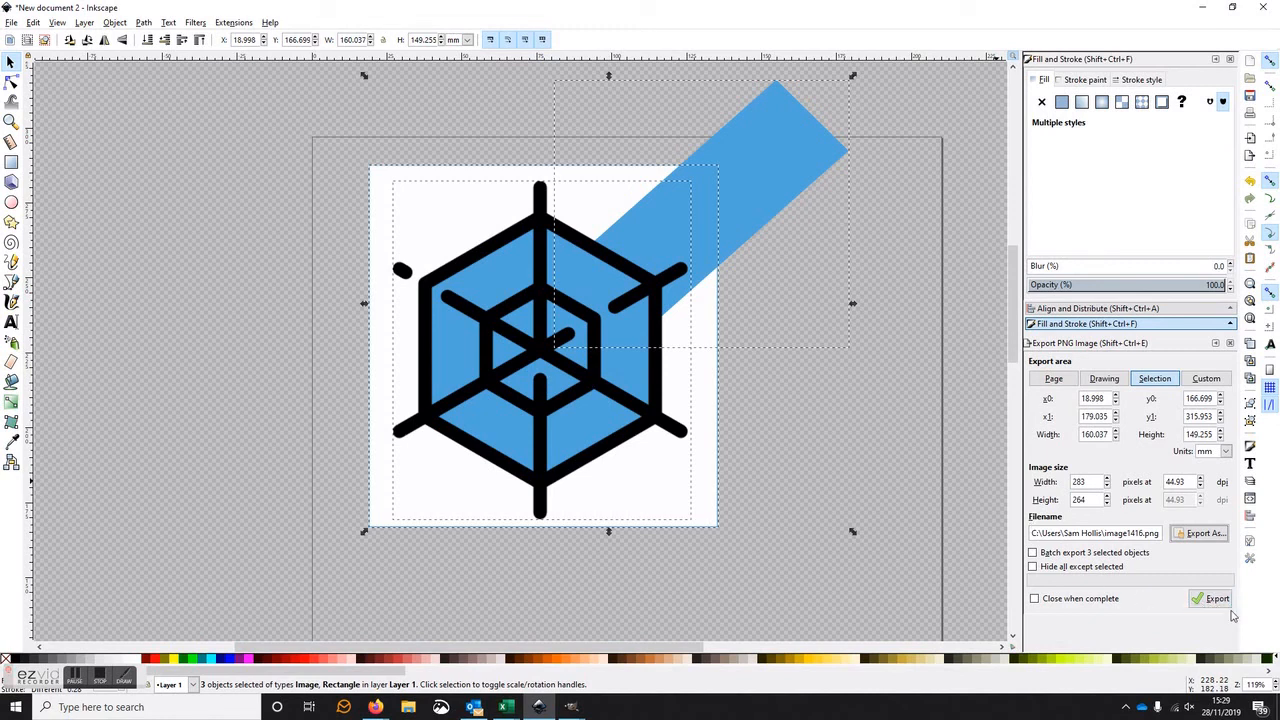
- Move the three selected objects together about 7.5 mm right and 2 mm up, and deselect them
click(10, 22)
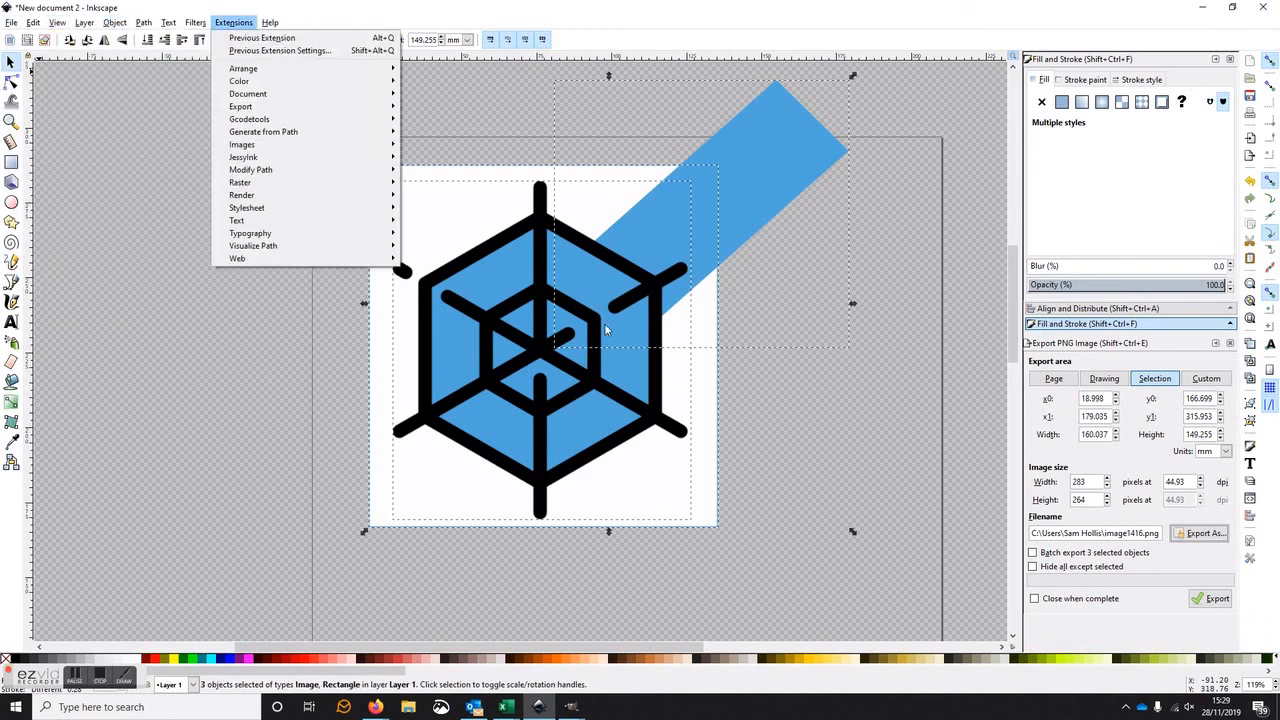
click(650, 433)
mouse_move(692, 206)
mouse_down()
mouse_move(837, 219)
mouse_move(715, 200)
mouse_up()
click(166, 297)
- Move the web icon to about X 38.0 mm, Y 174.9 mm and the blue bar separately to about X 90.6 mm, Y 243.5 mm
double_click(550, 337)
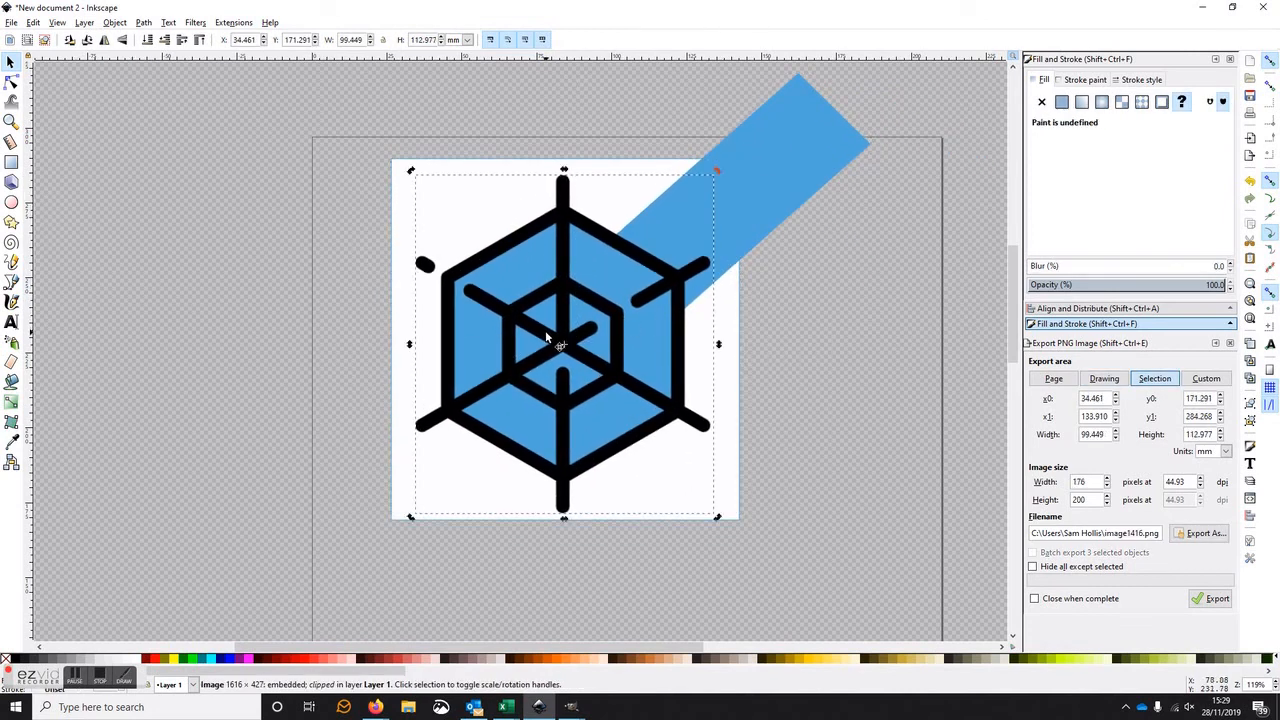
drag(550, 337, 277, 346)
drag(707, 252, 704, 189)
drag(608, 301, 605, 300)
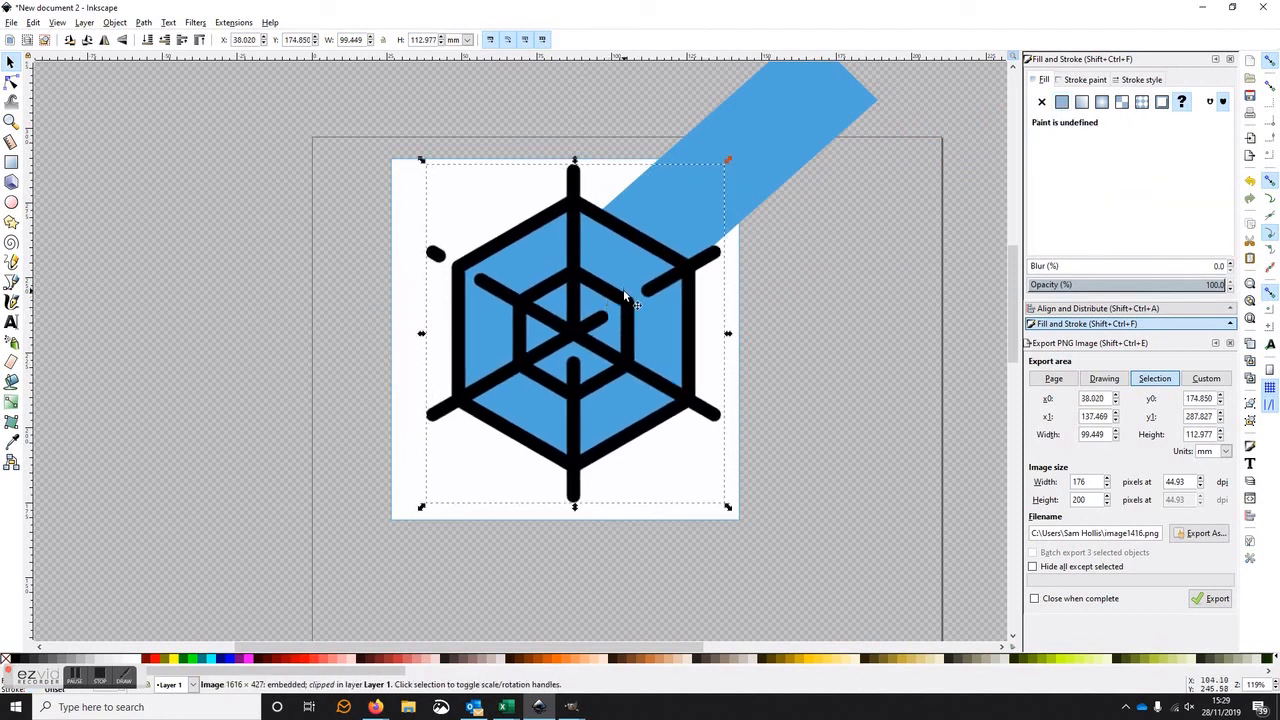
scroll(624, 296, up, 1)
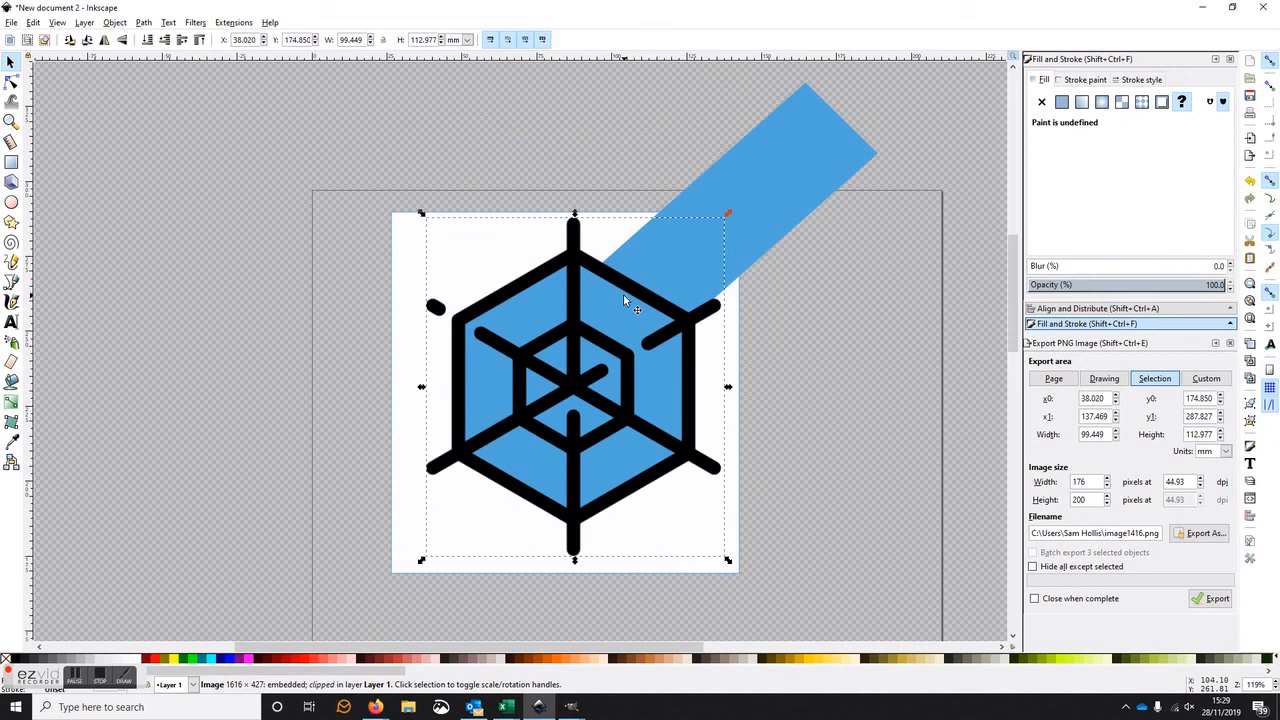
click(811, 154)
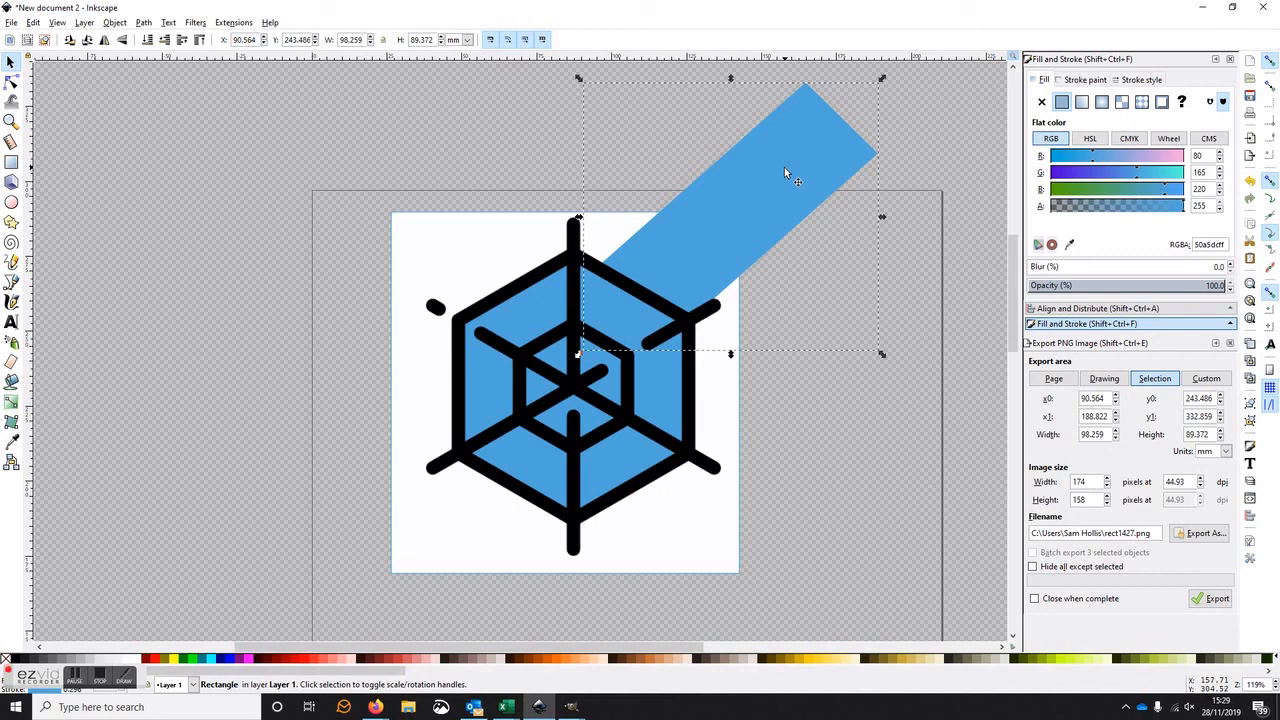
click(599, 390)
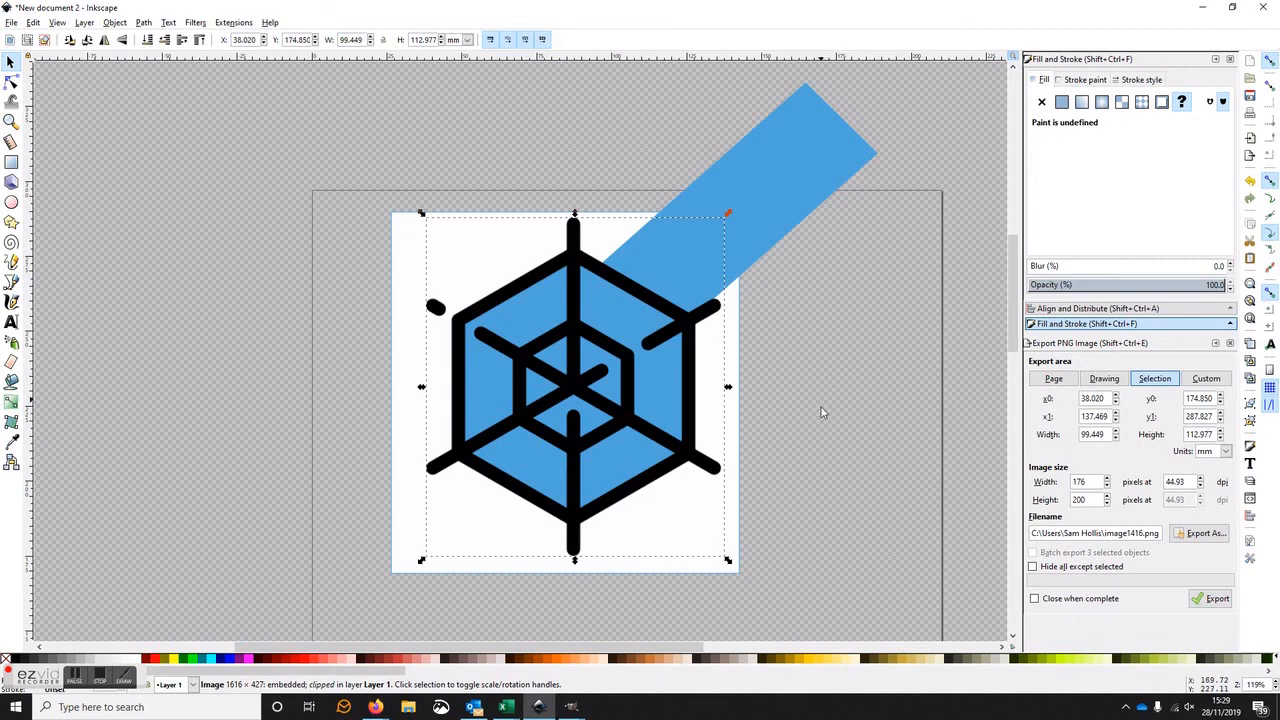